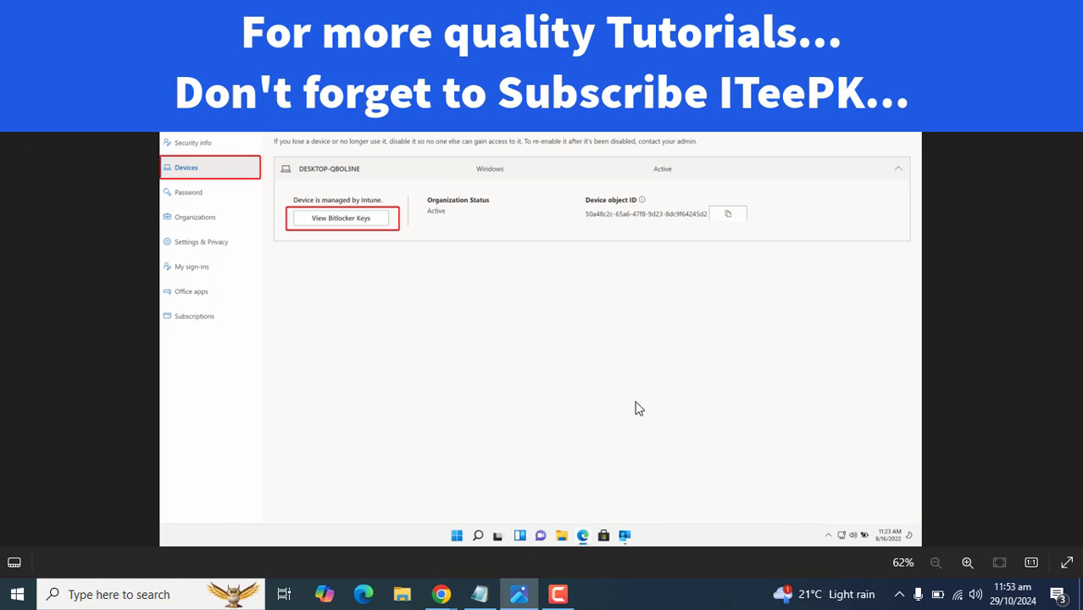
left_click(563, 595)
left_click(557, 595)
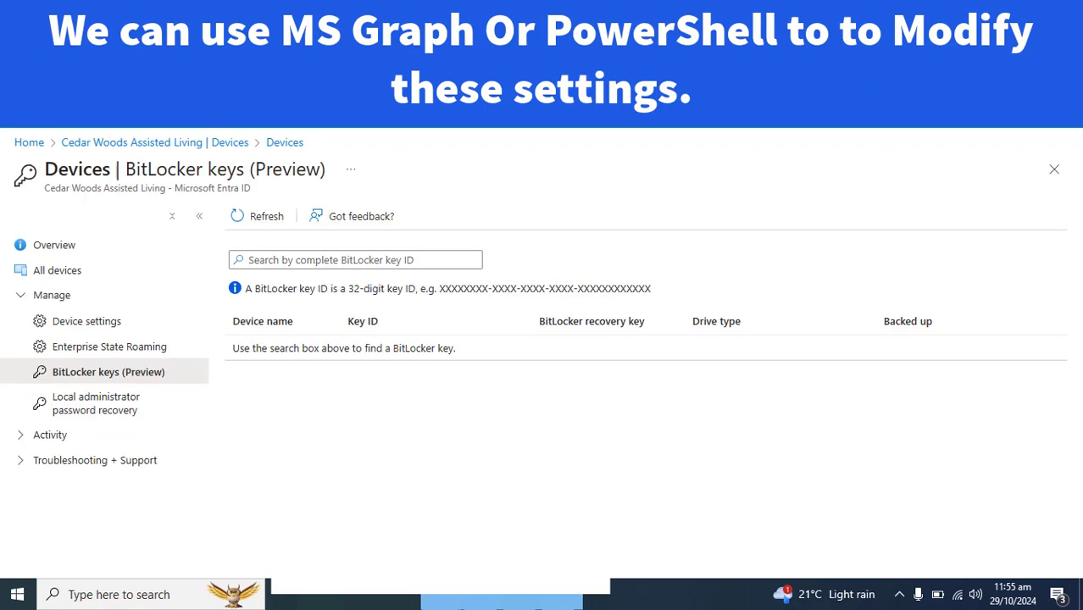
left_click(503, 538)
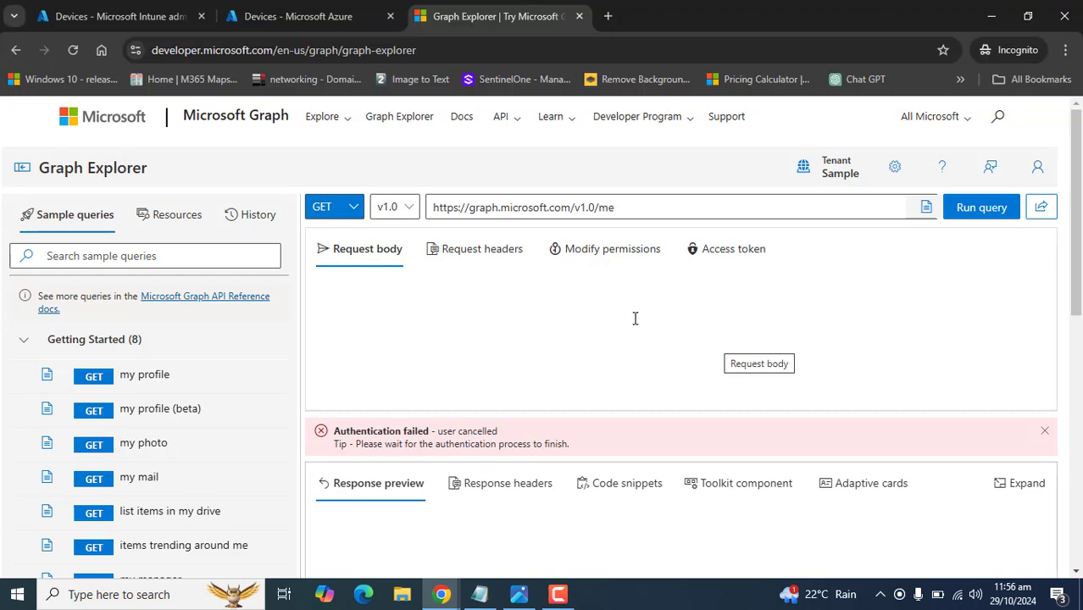
left_click(429, 49)
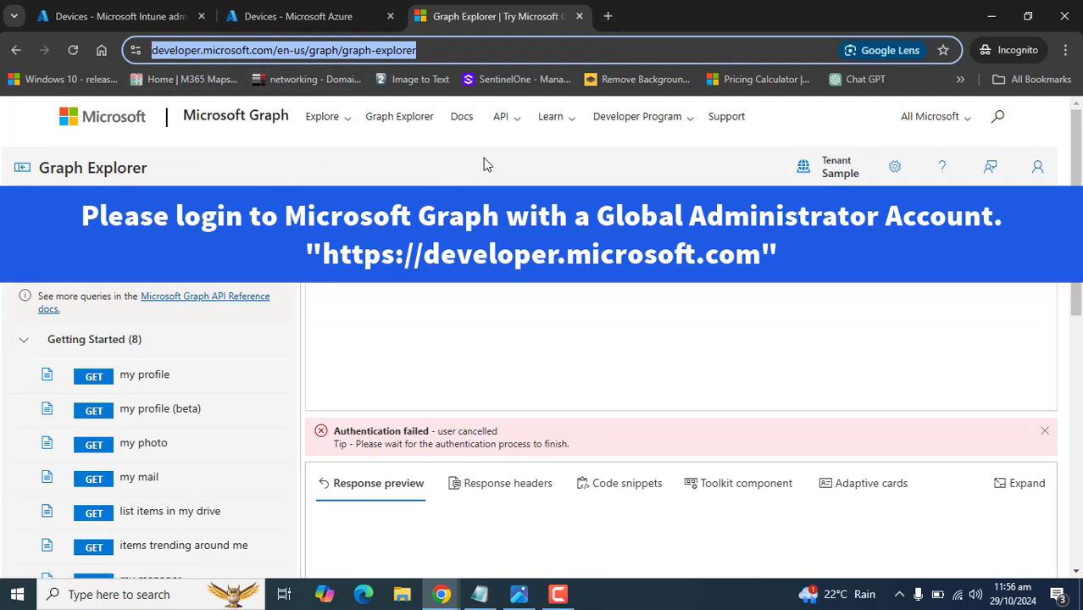
left_click(1037, 167)
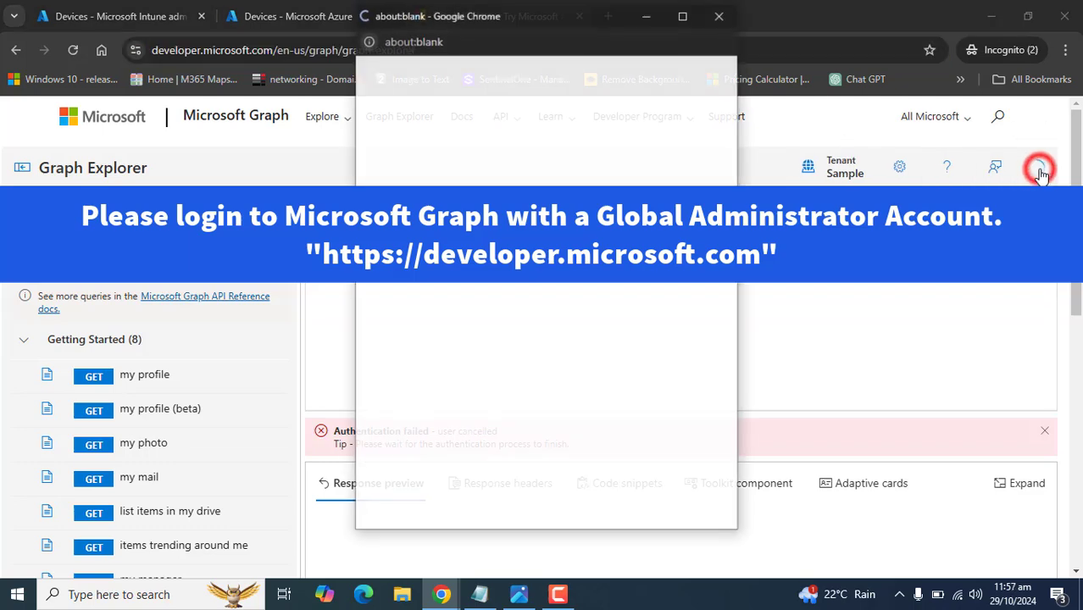
left_click(719, 15)
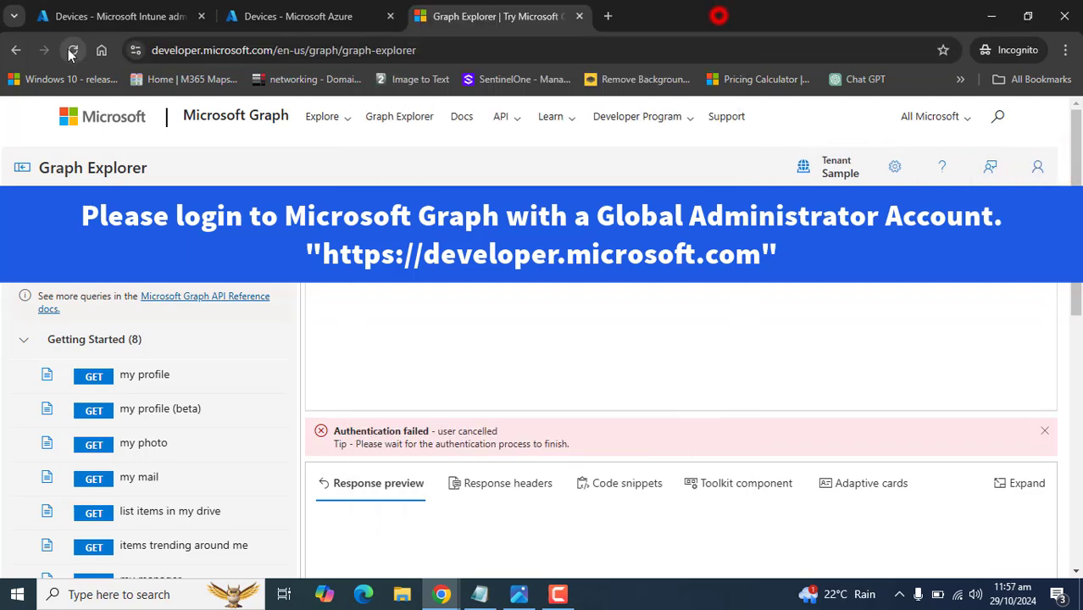
left_click(72, 50)
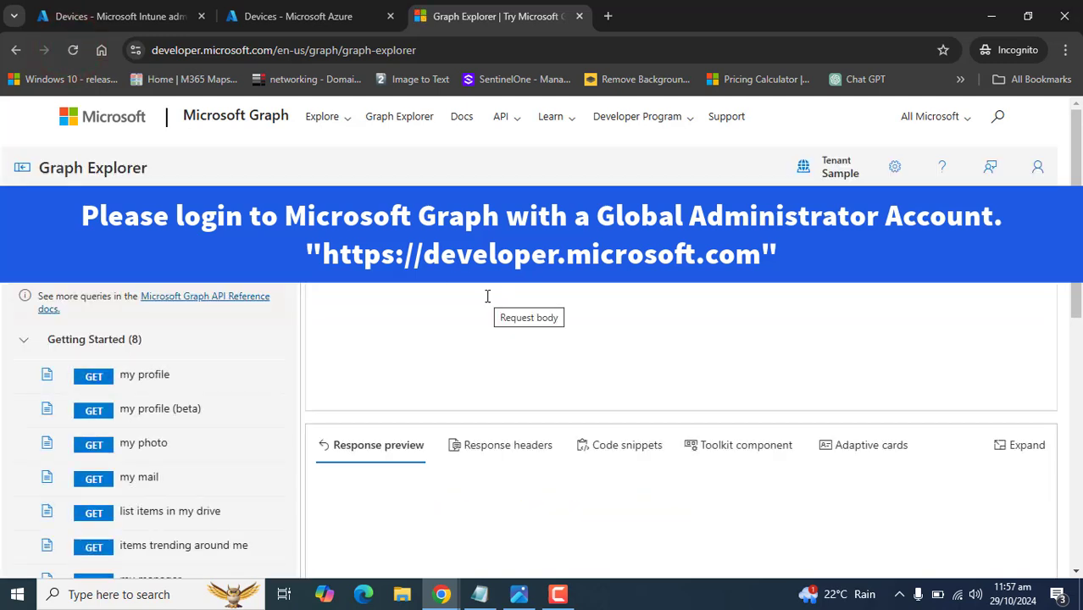
Start signing in to Graph Explorer and choose the listed work account in the sign-in window.
left_click(1038, 168)
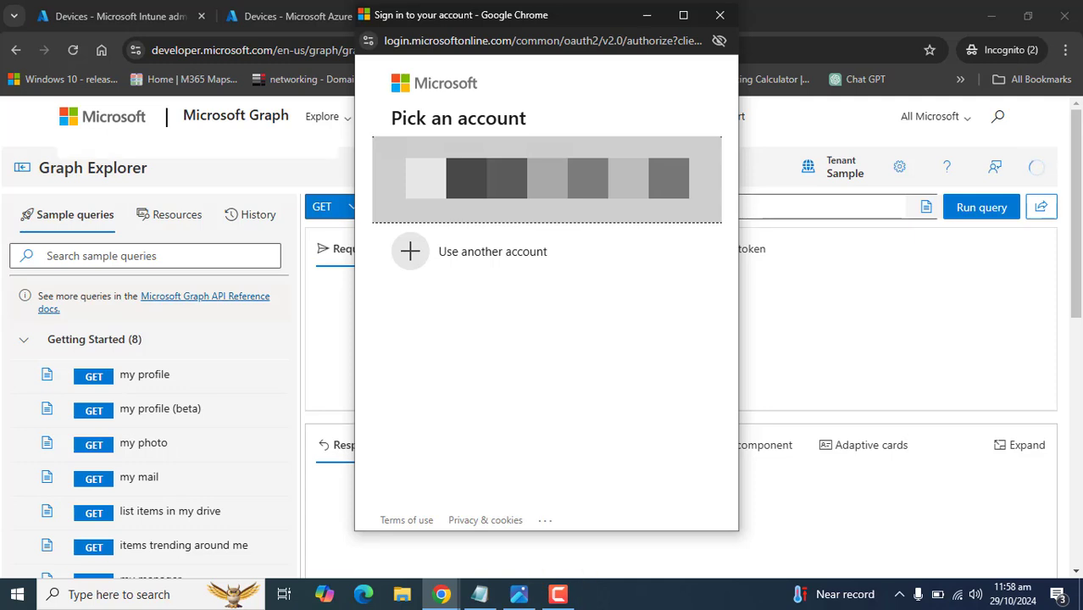
left_click(279, 21)
key("ctrl+shift+Tab")
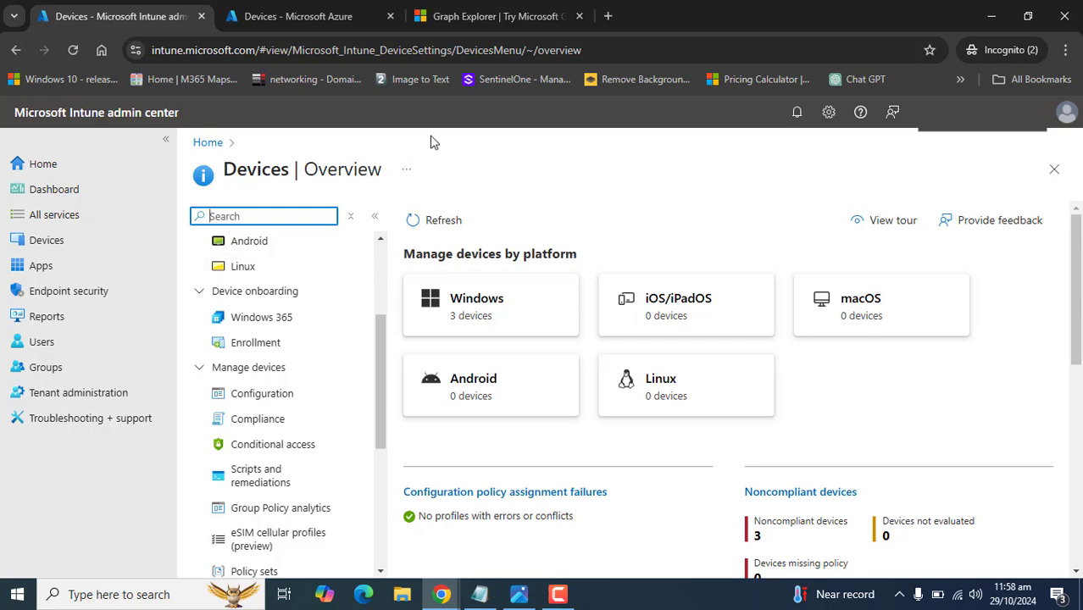
left_click(465, 18)
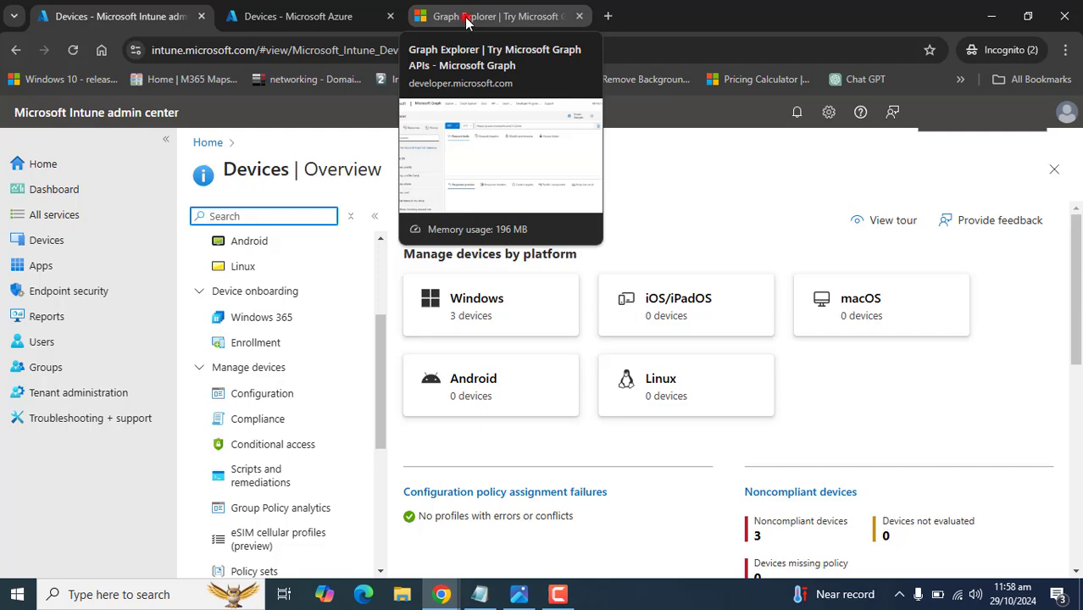
left_click(182, 52)
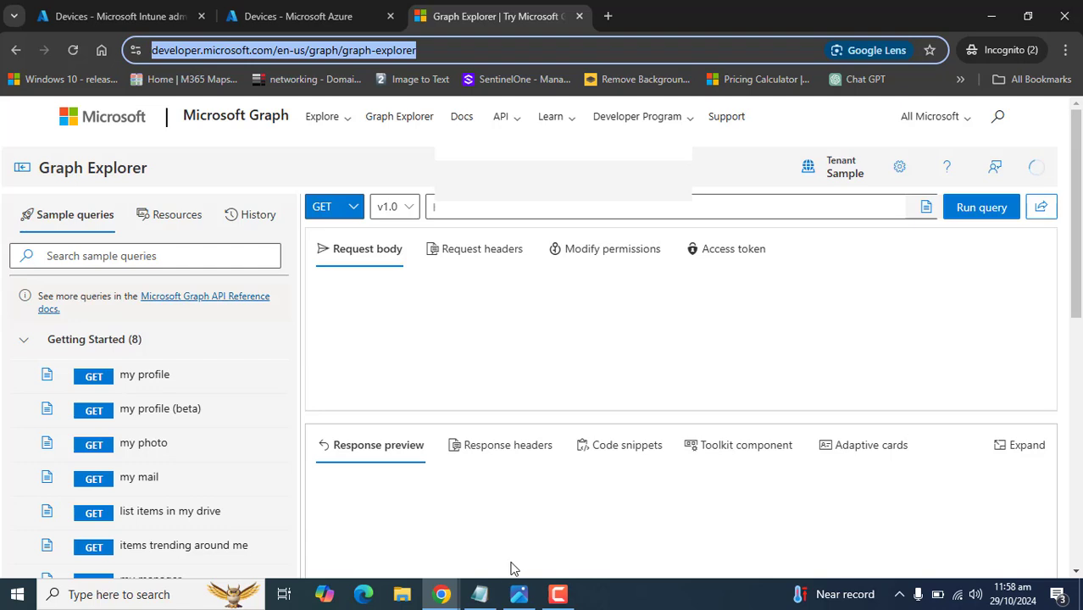
left_click(441, 593)
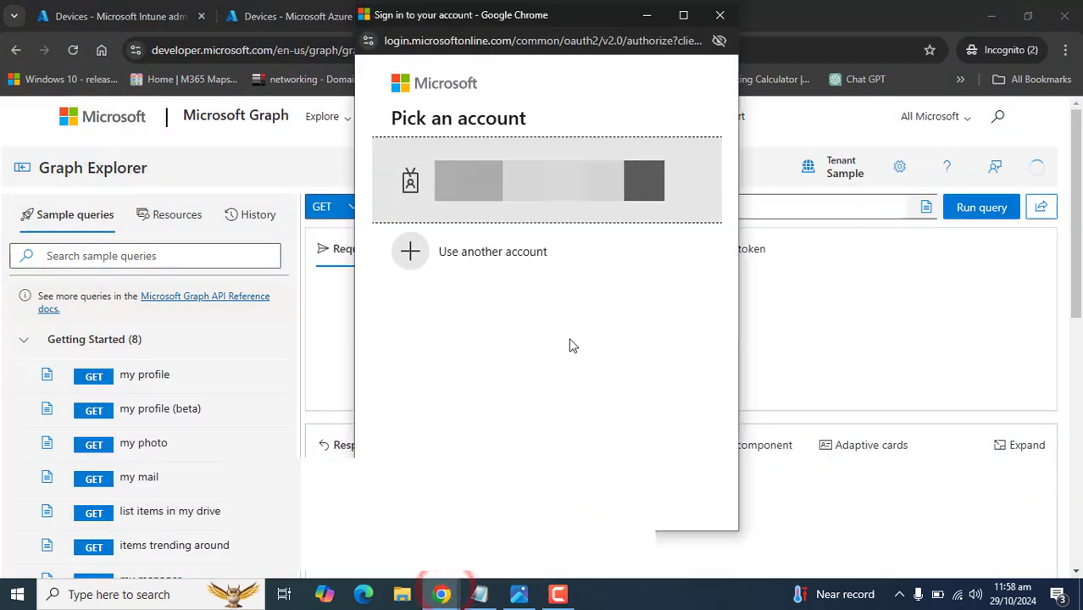
left_click(525, 180)
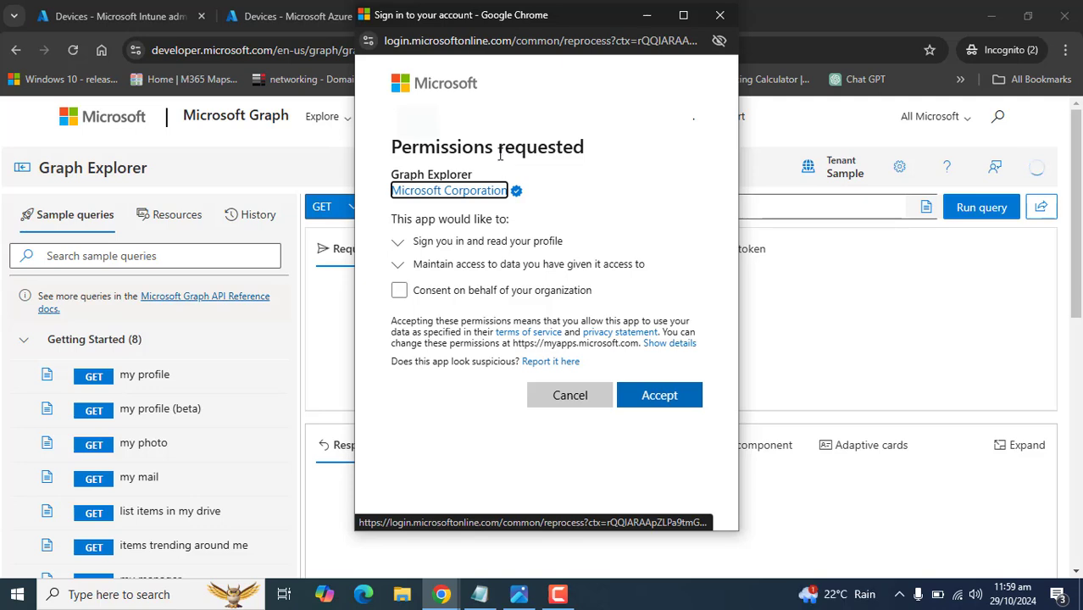
Accept the profile sign-in and data access permissions requested by Graph Explorer.
left_click(596, 436)
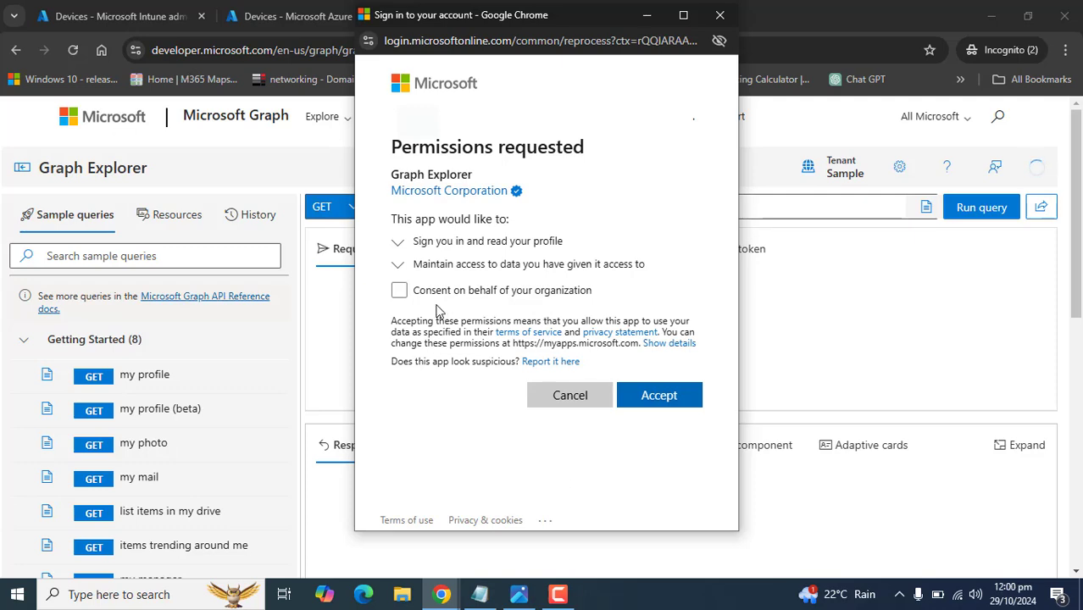
left_click_drag(414, 290, 605, 300)
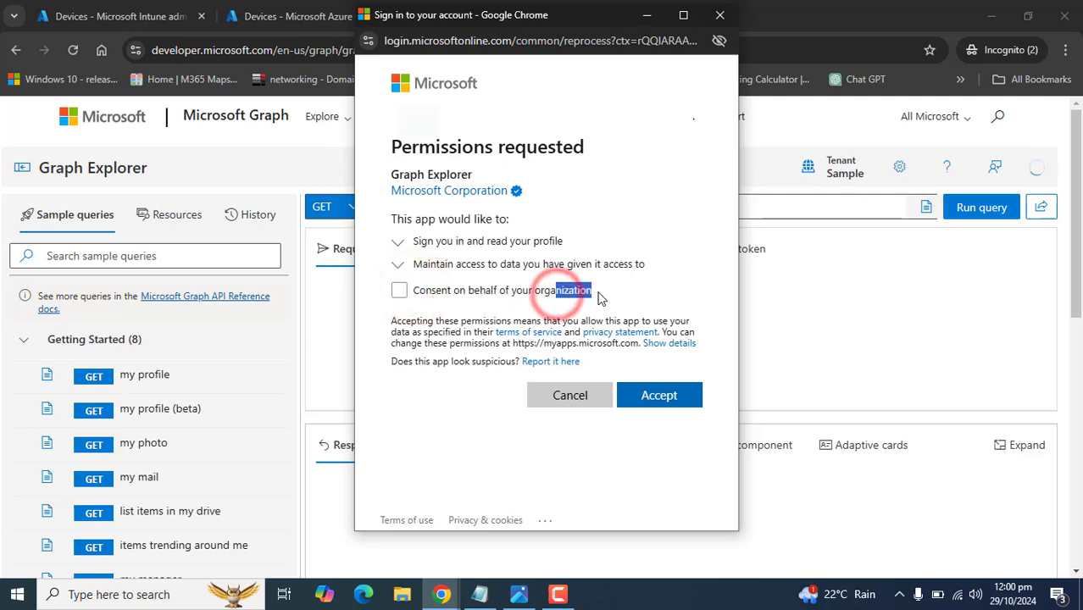
left_click(460, 402)
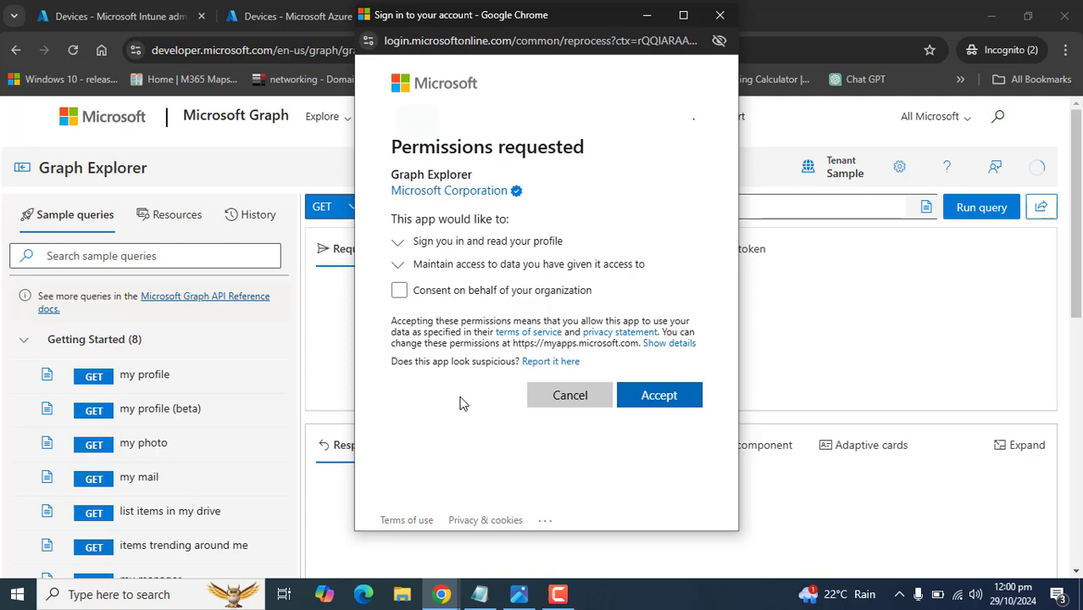
left_click(655, 398)
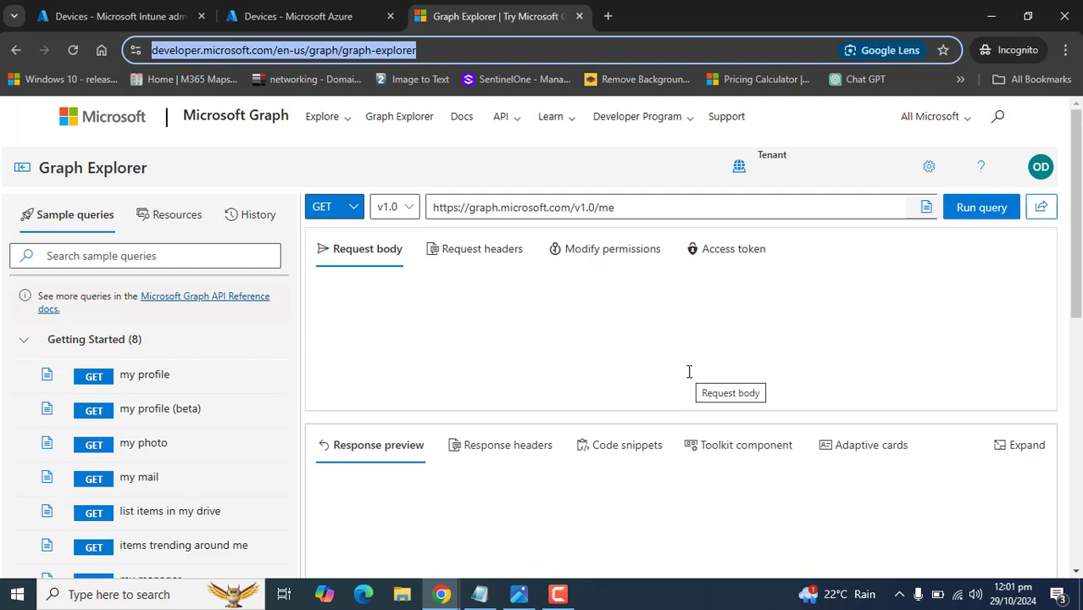
Set the Graph Explorer request to the GET method and the beta API version.
left_click(437, 49)
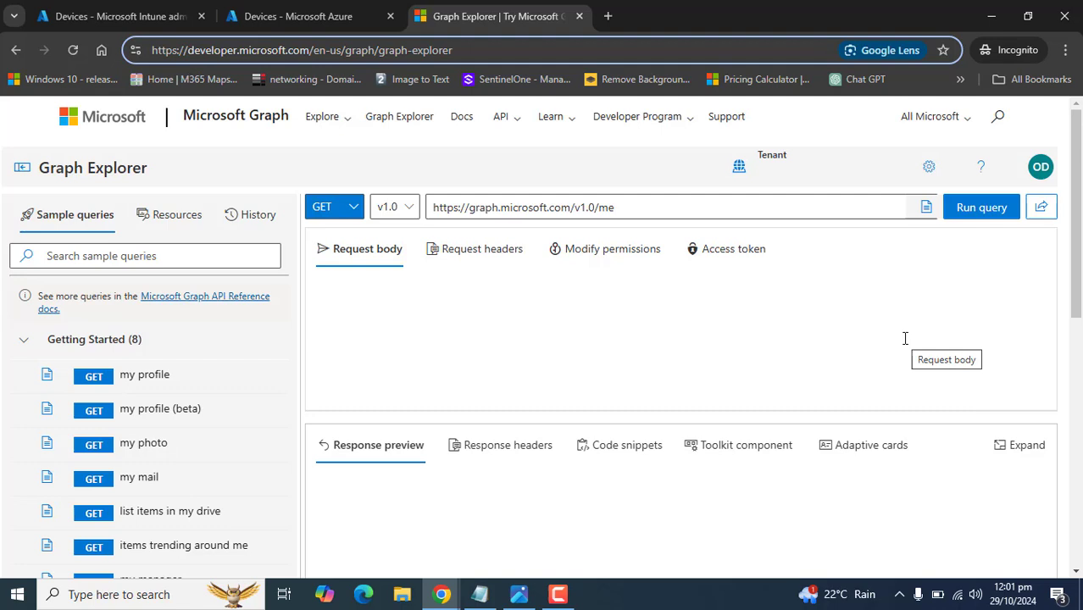
left_click(324, 208)
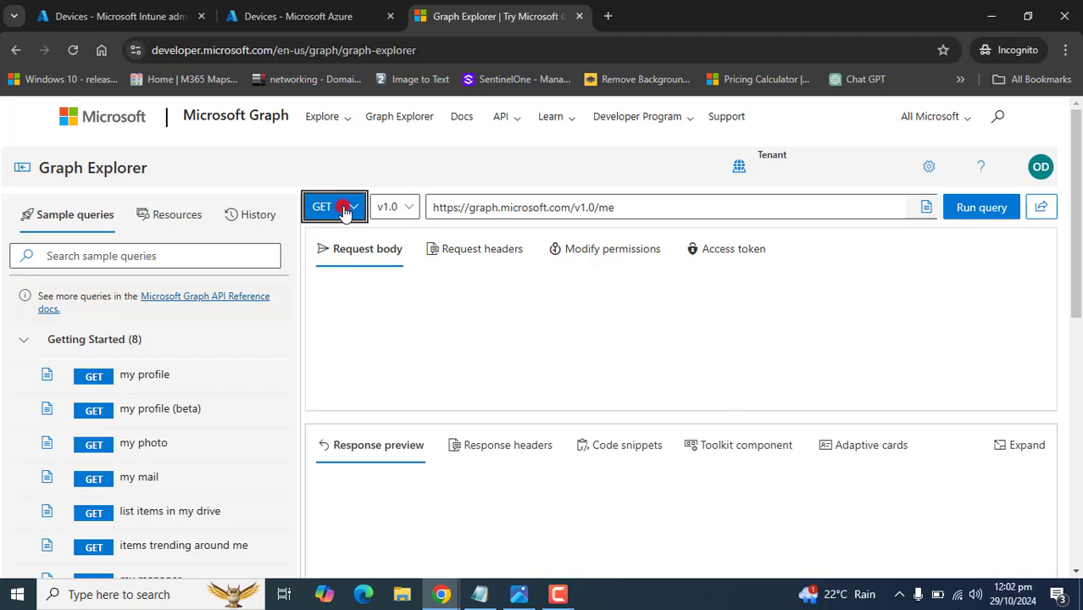
left_click(324, 235)
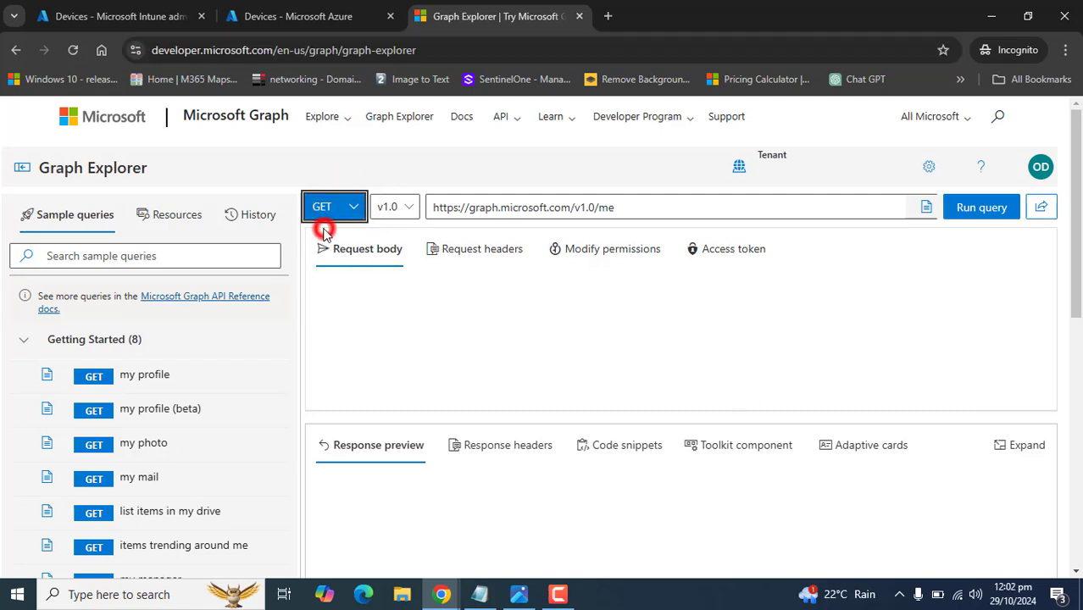
left_click(408, 208)
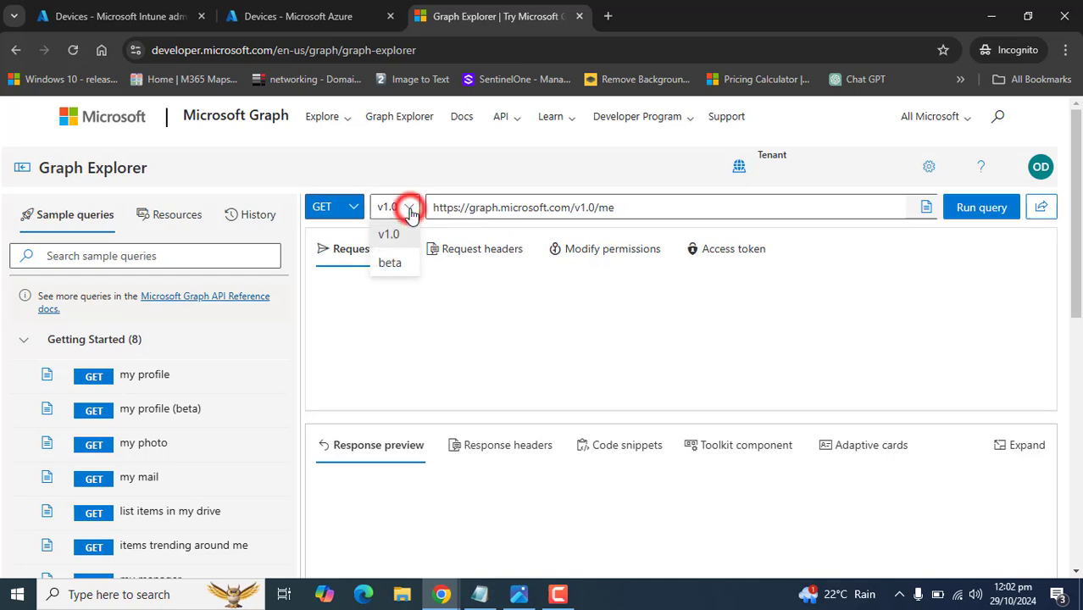
left_click(389, 262)
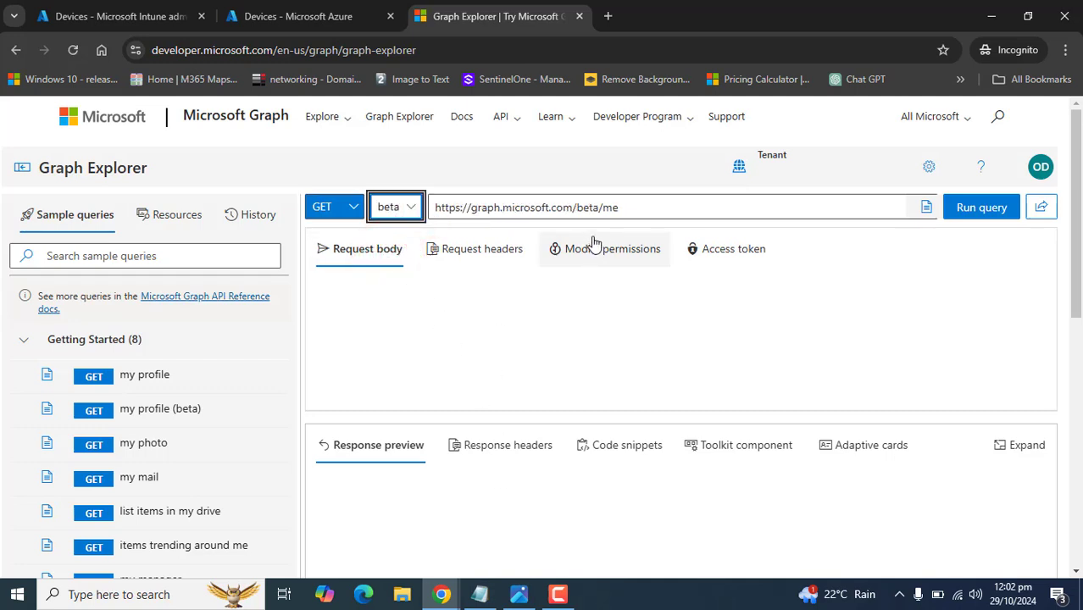
left_click(642, 212)
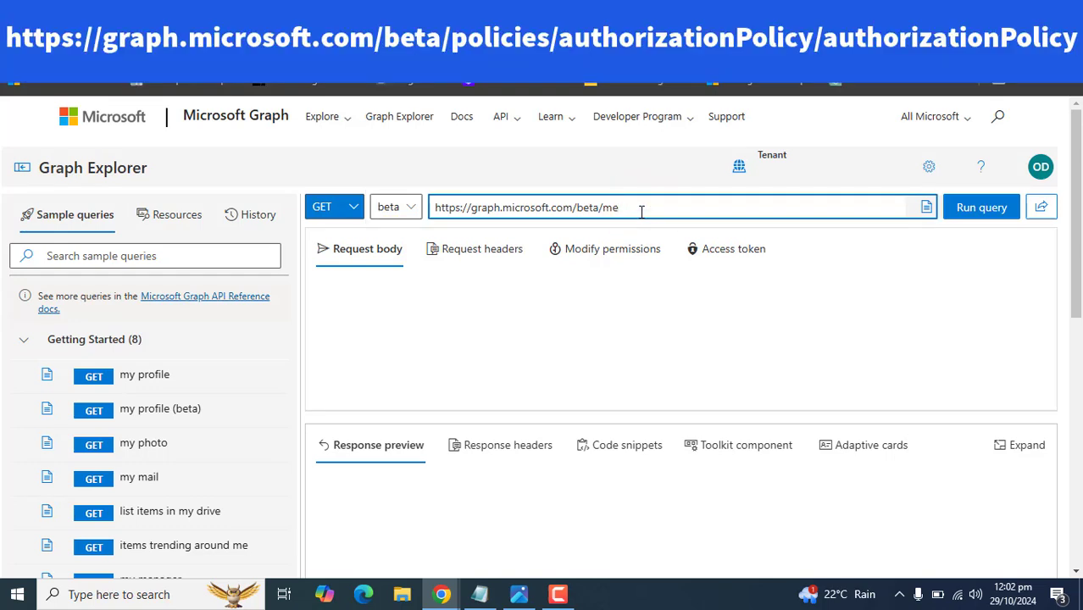
left_click_drag(642, 213, 472, 211)
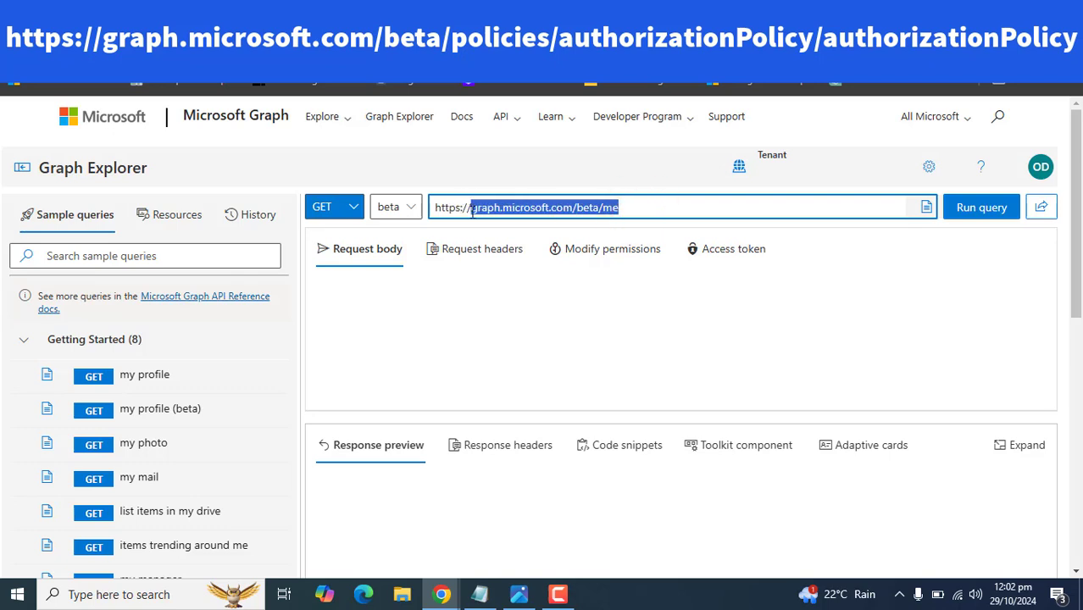
type("graph.microsoft.com/beta/policies/authorizationPolicy/authorizationPolicy")
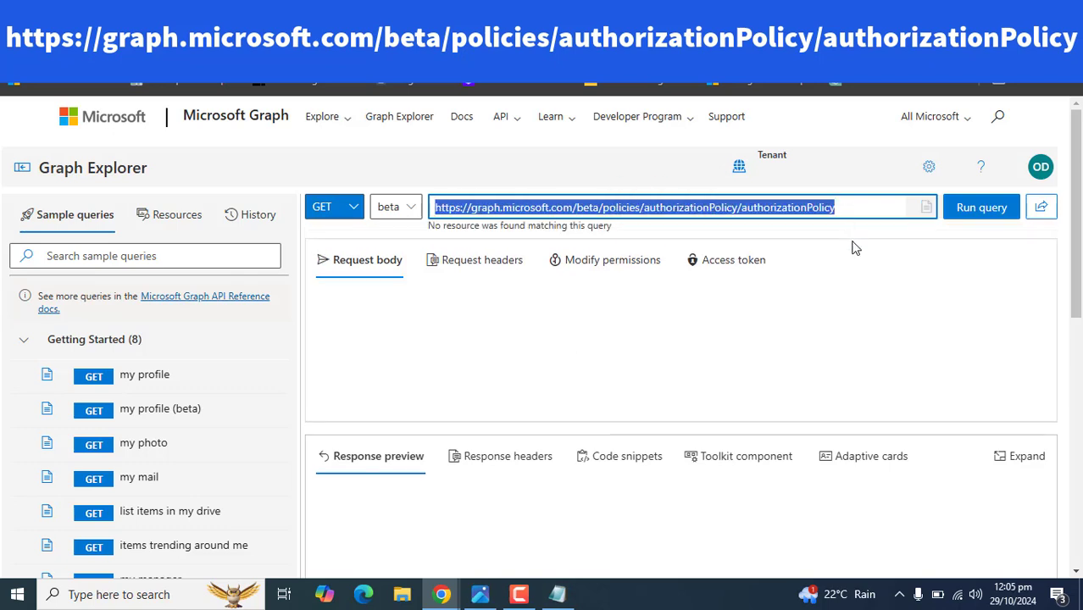
left_click(851, 243)
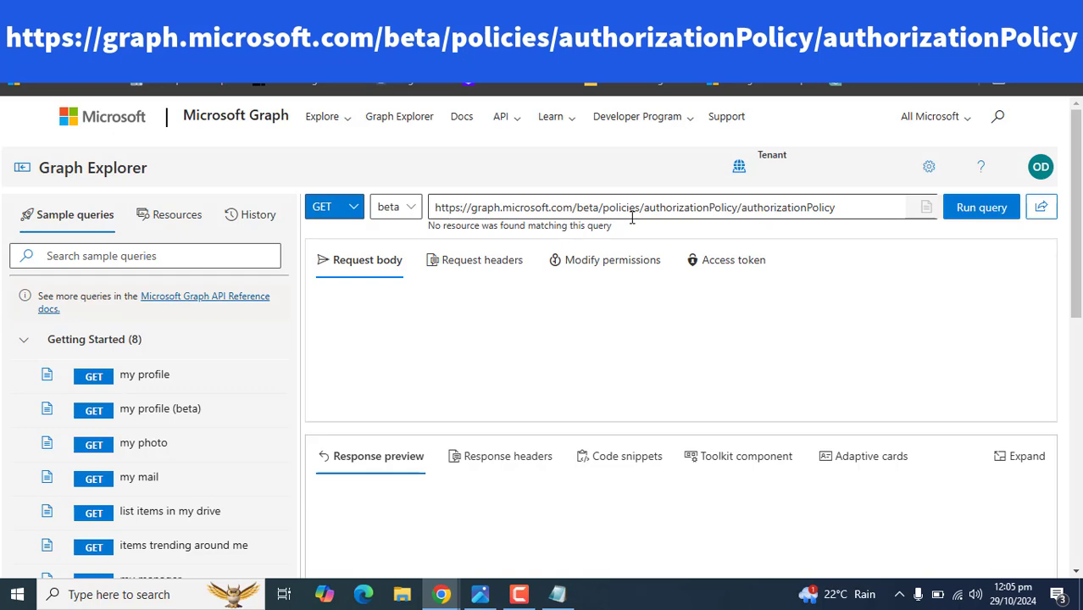
left_click(976, 215)
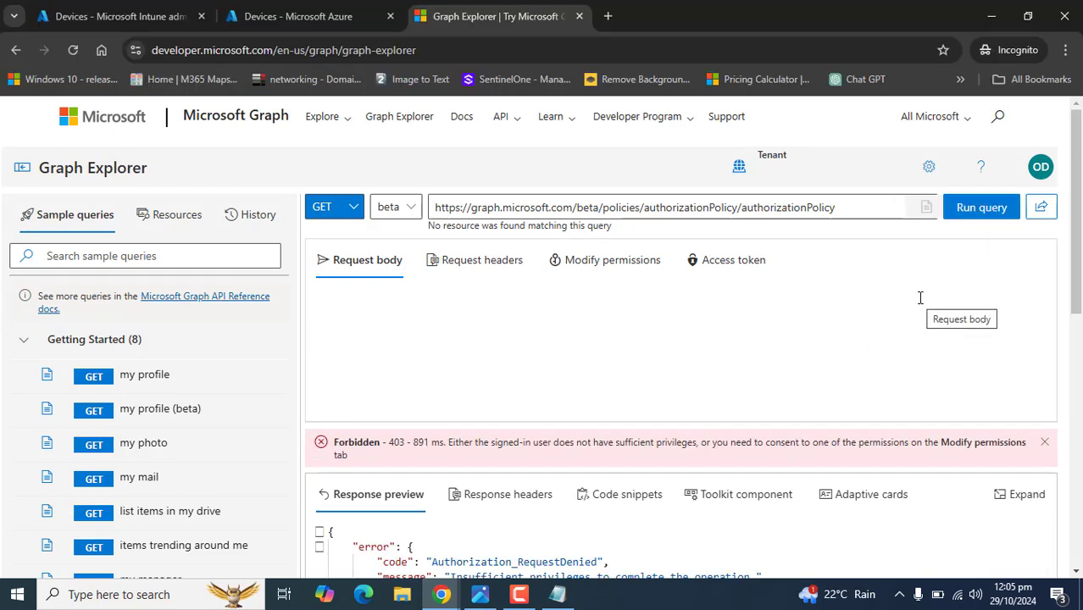
Open the full list of Microsoft Graph permissions for the authorization policy query.
left_click_drag(1078, 234, 1080, 270)
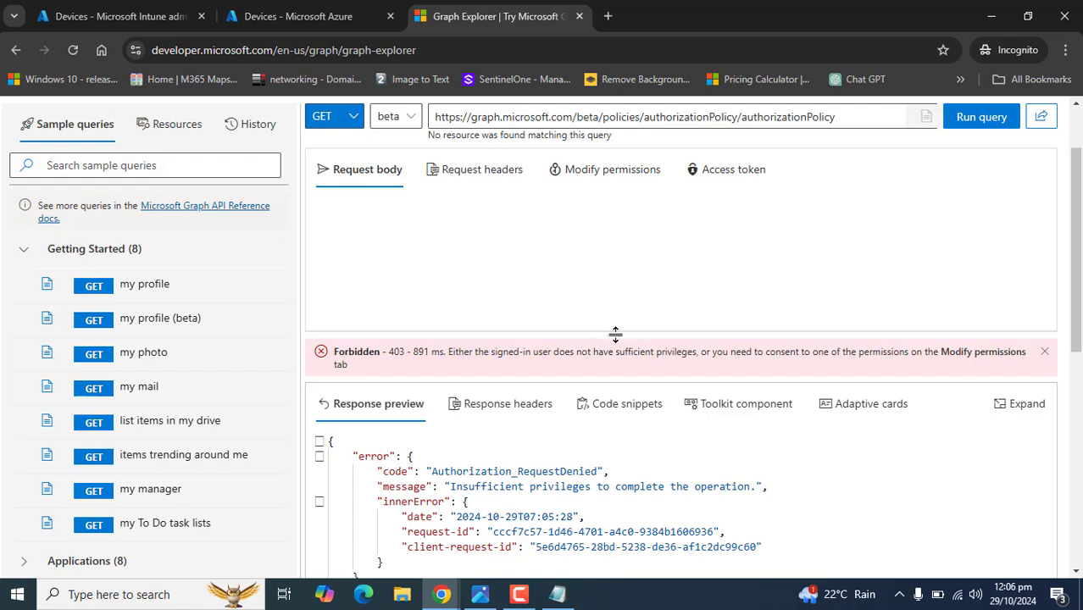
left_click(585, 178)
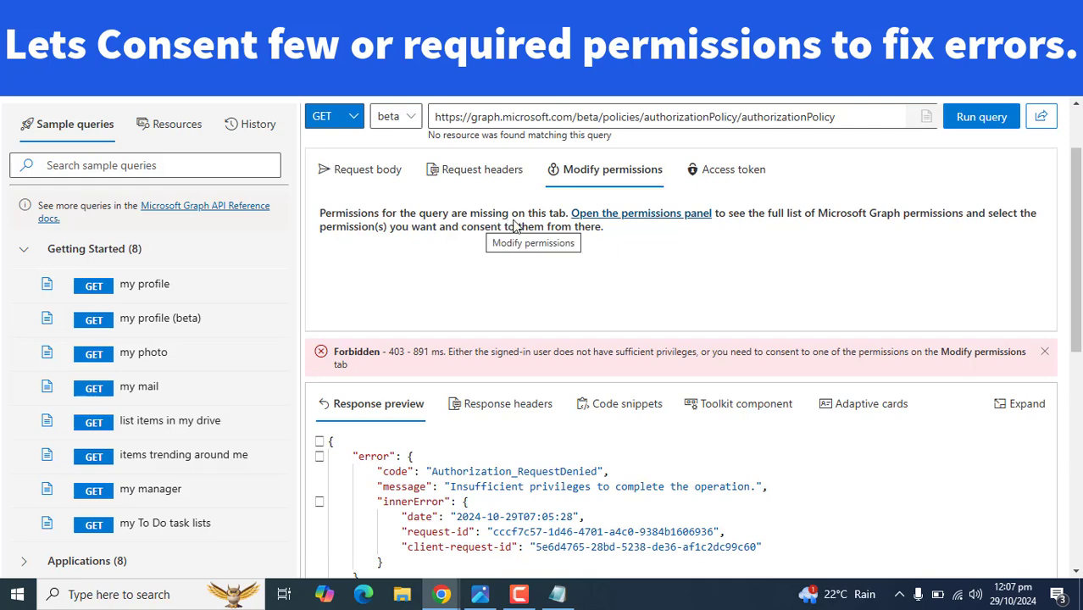
left_click(644, 213)
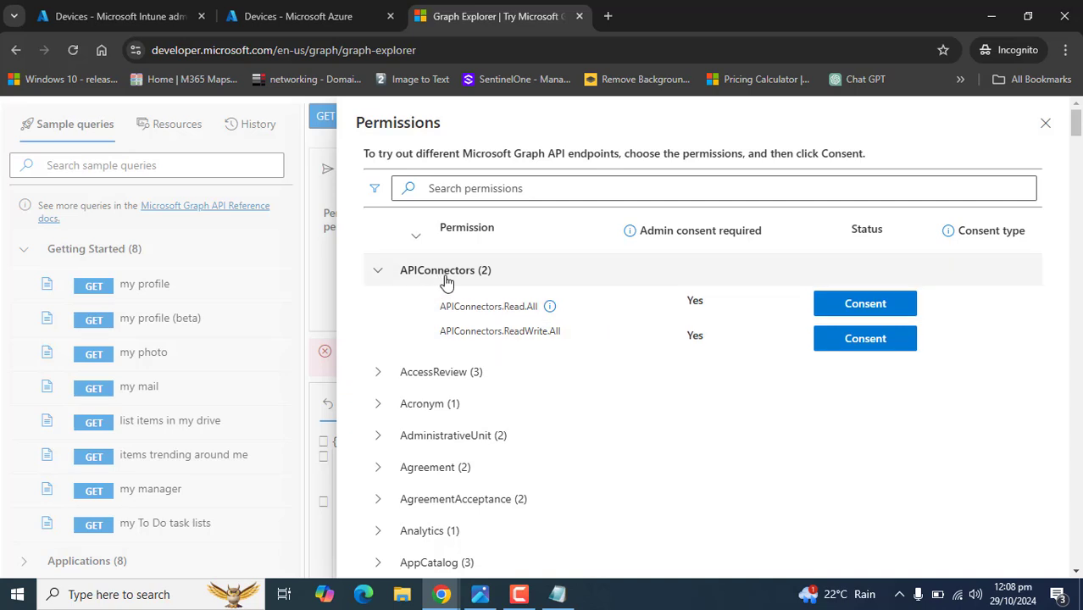
Consent to the APIConnectors.Read.All and APIConnectors.ReadWrite.All permissions and return to the query.
left_click(851, 302)
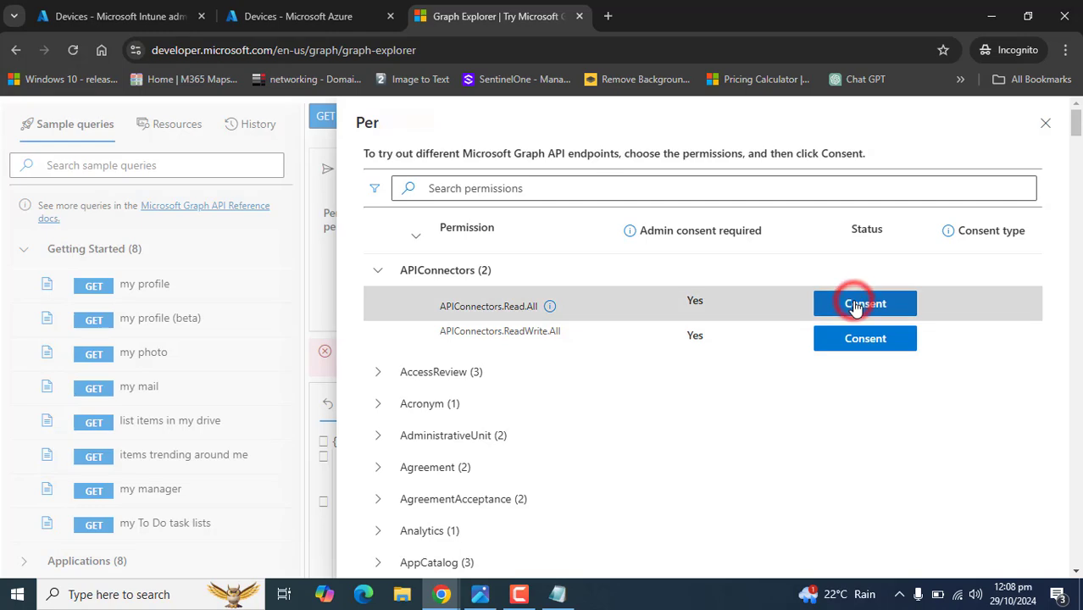
left_click(677, 423)
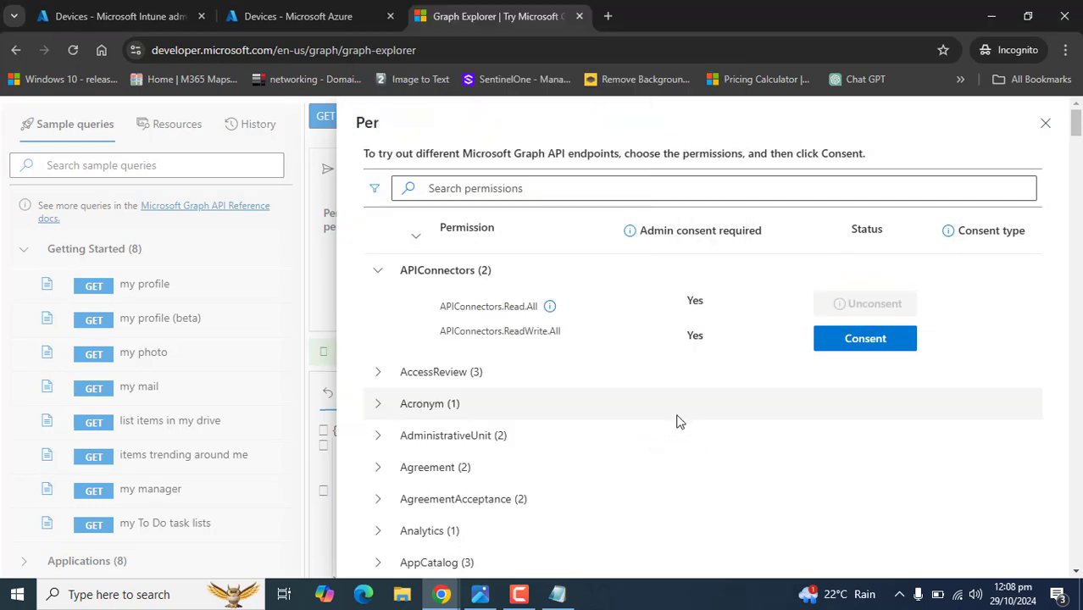
left_click(866, 339)
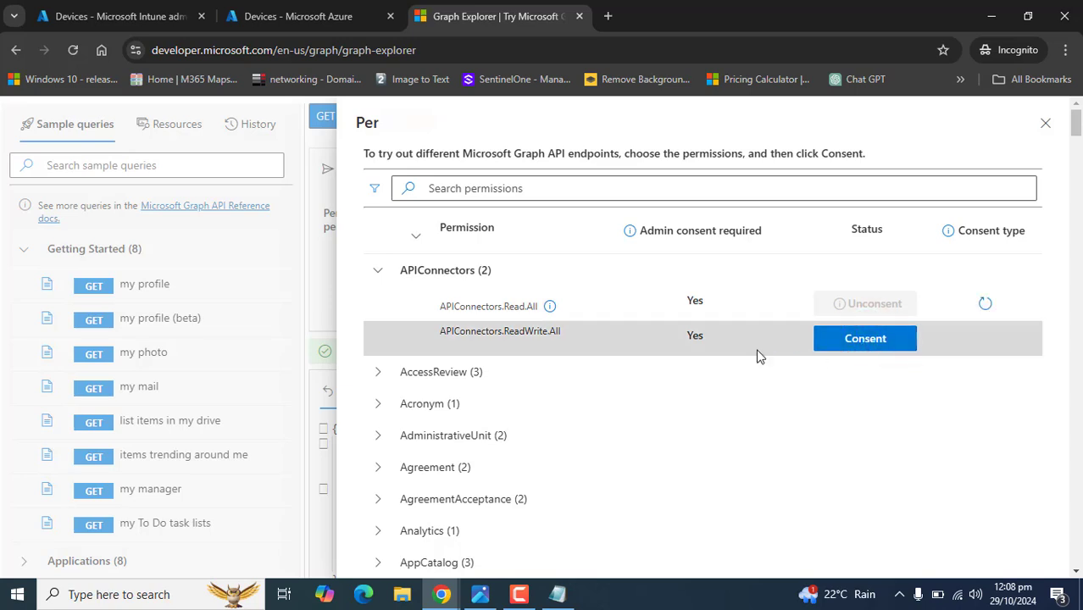
left_click(859, 338)
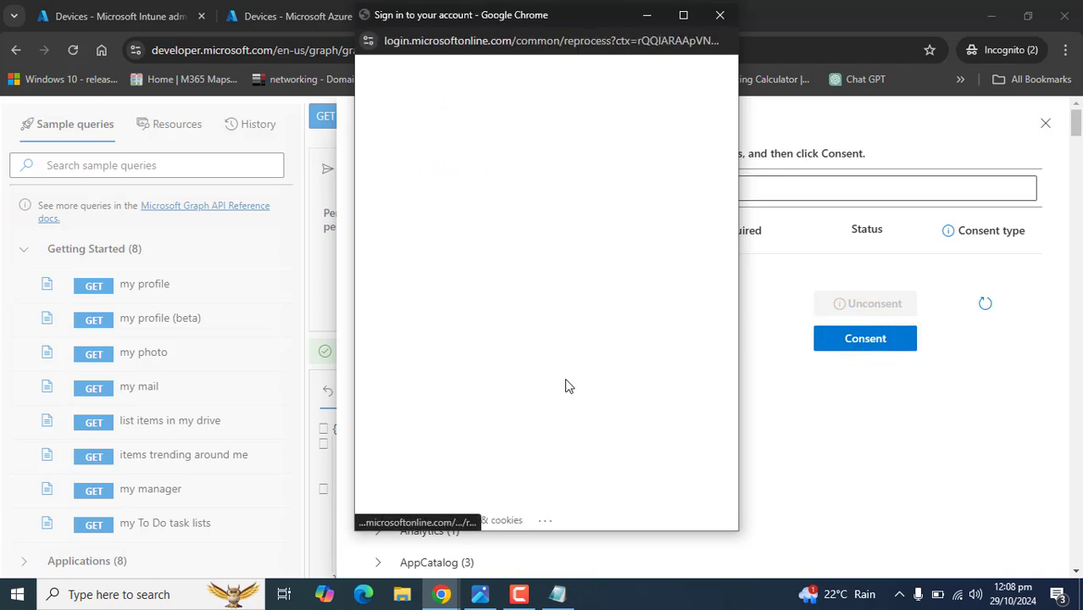
left_click(642, 418)
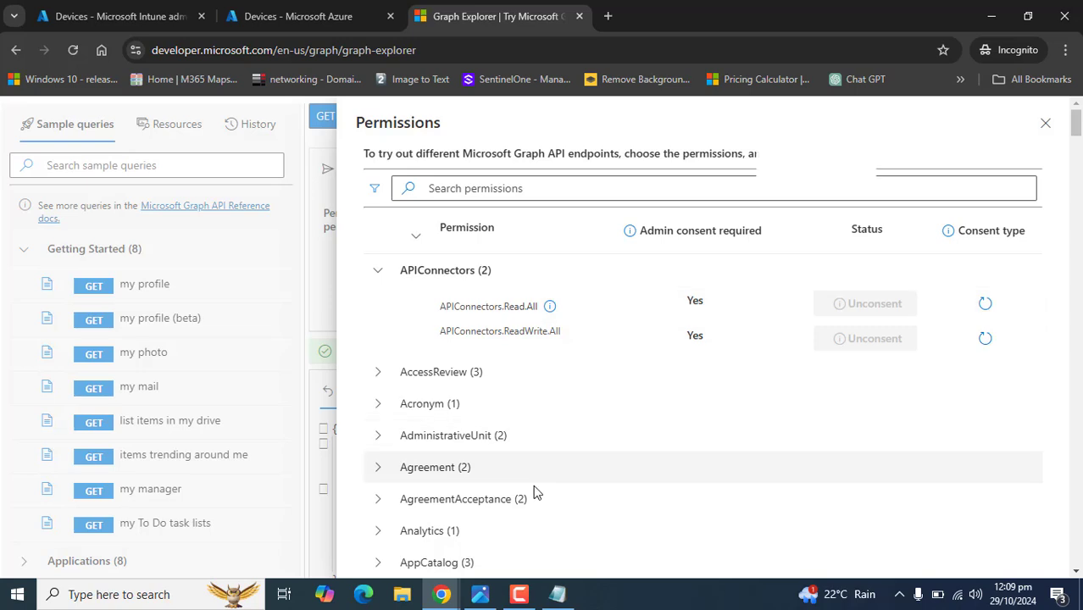
left_click(1044, 123)
scroll(701, 322, "up", 2)
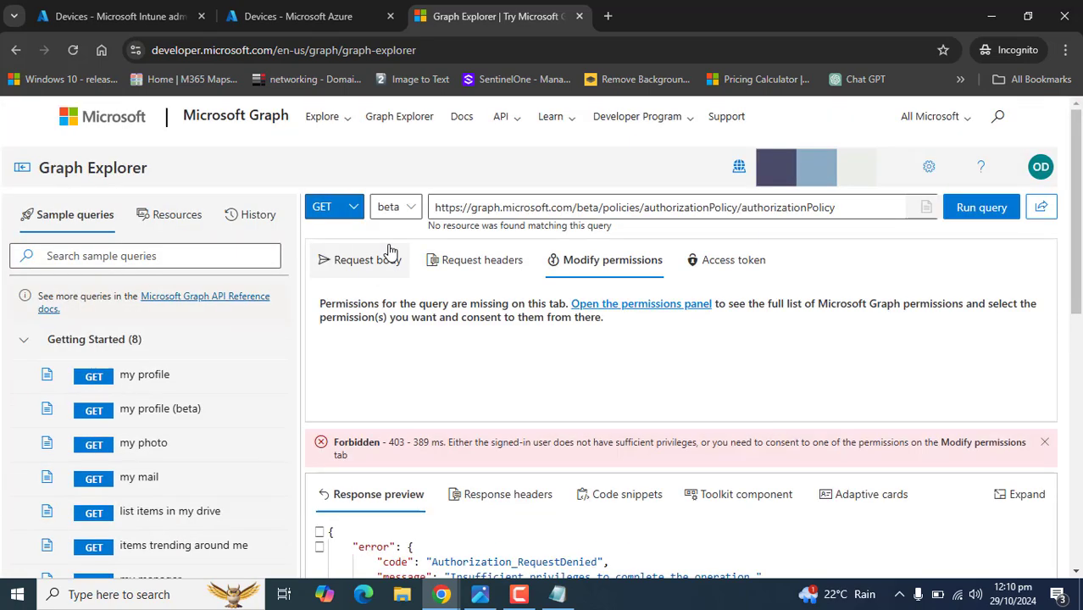
left_click(73, 50)
left_click_drag(623, 207, 212, 246)
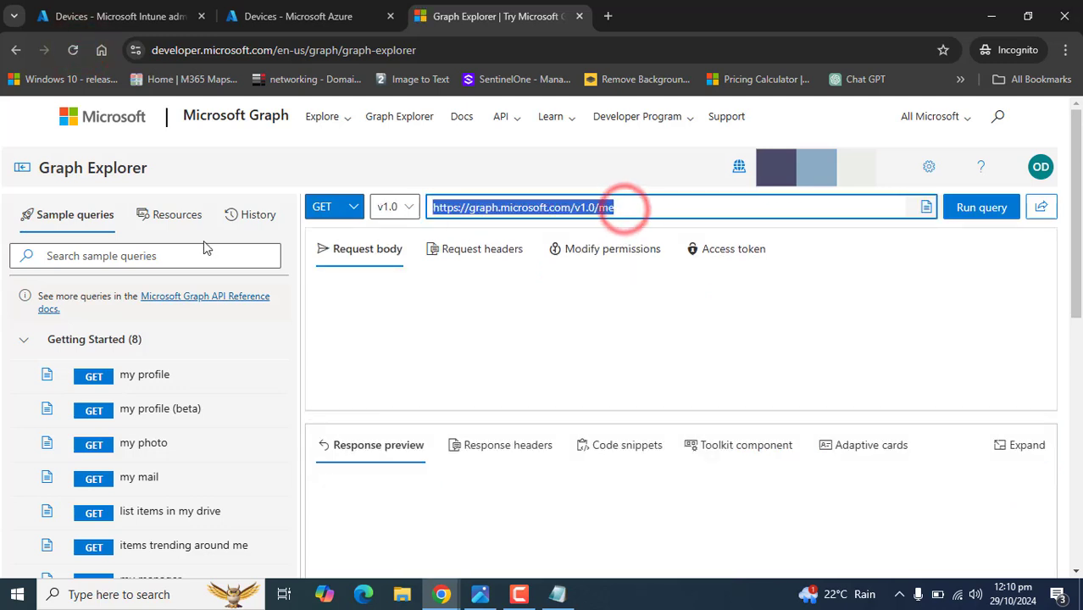
type("https://graph.microsoft.com/beta/policies/authorizationPolicy/authorizationPolicy")
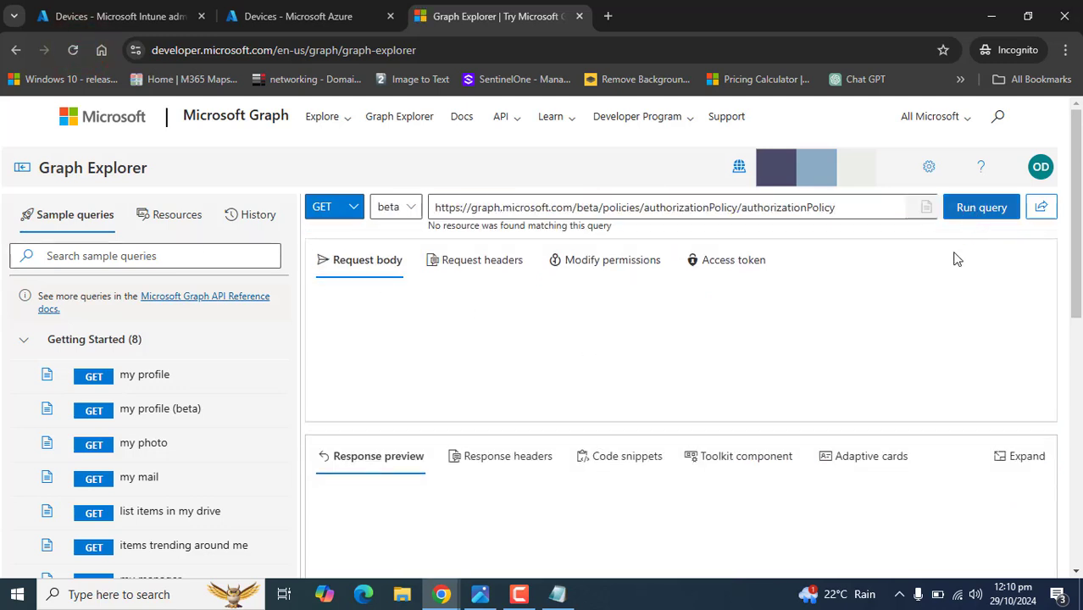
left_click(974, 207)
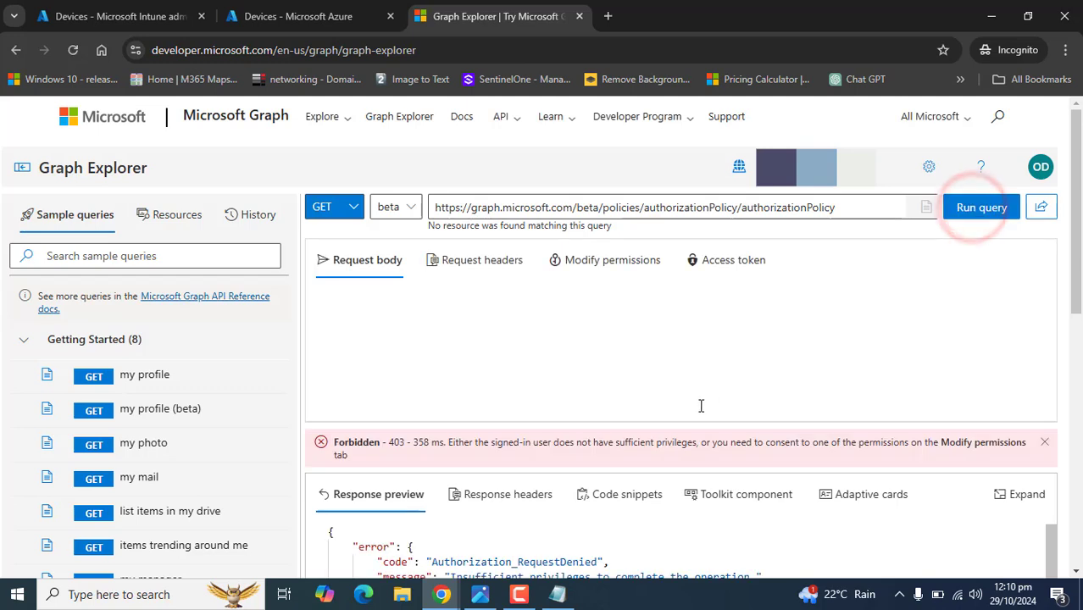
Check the consent status of the APIConnectors permissions in the full Microsoft Graph permissions list.
left_click(597, 267)
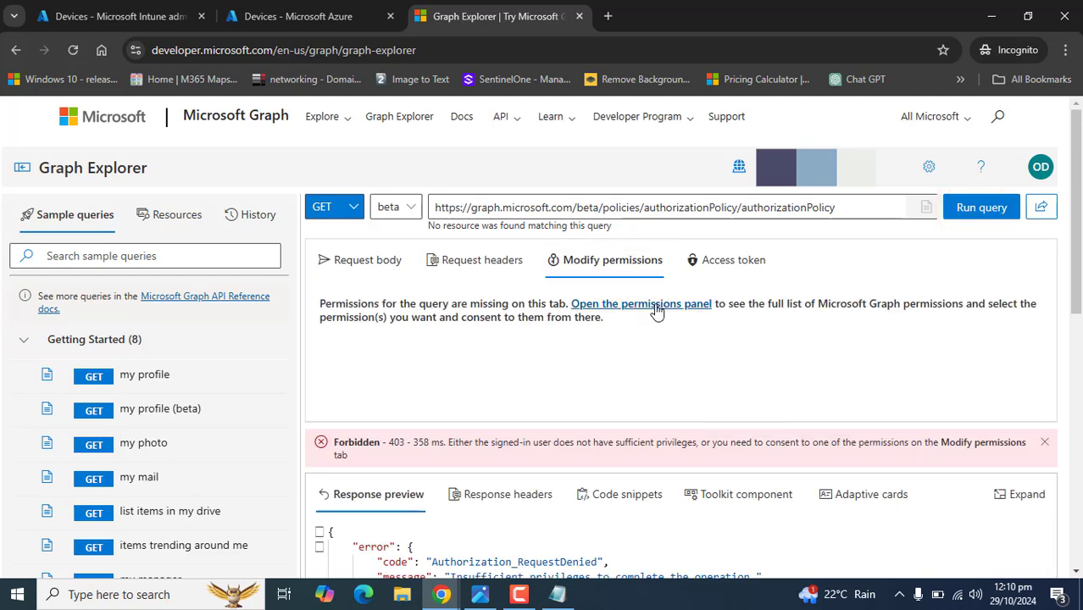
left_click(656, 307)
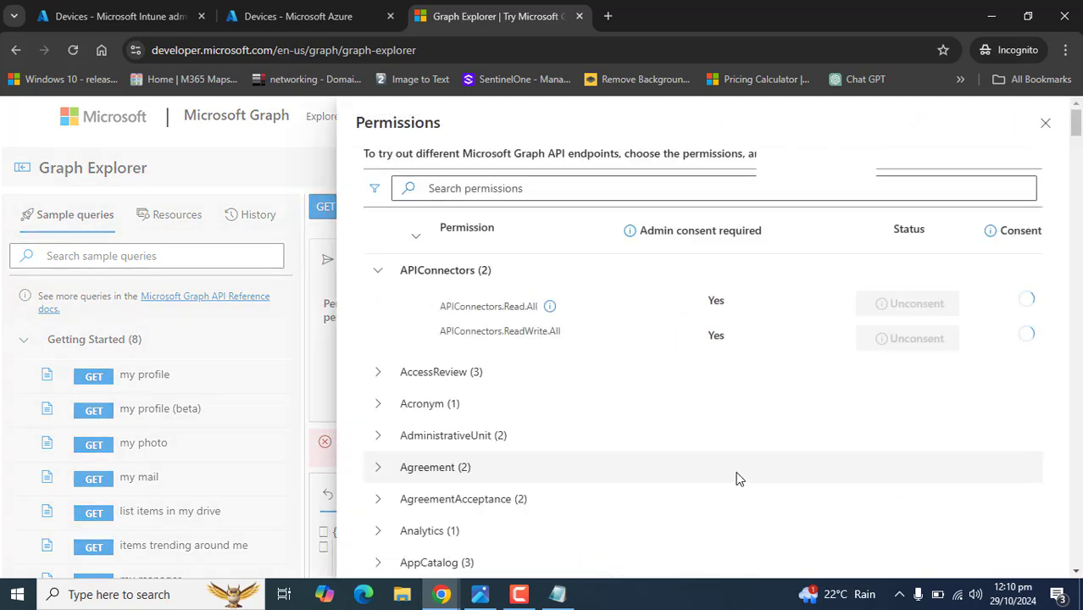
left_click_drag(1076, 132, 1079, 174)
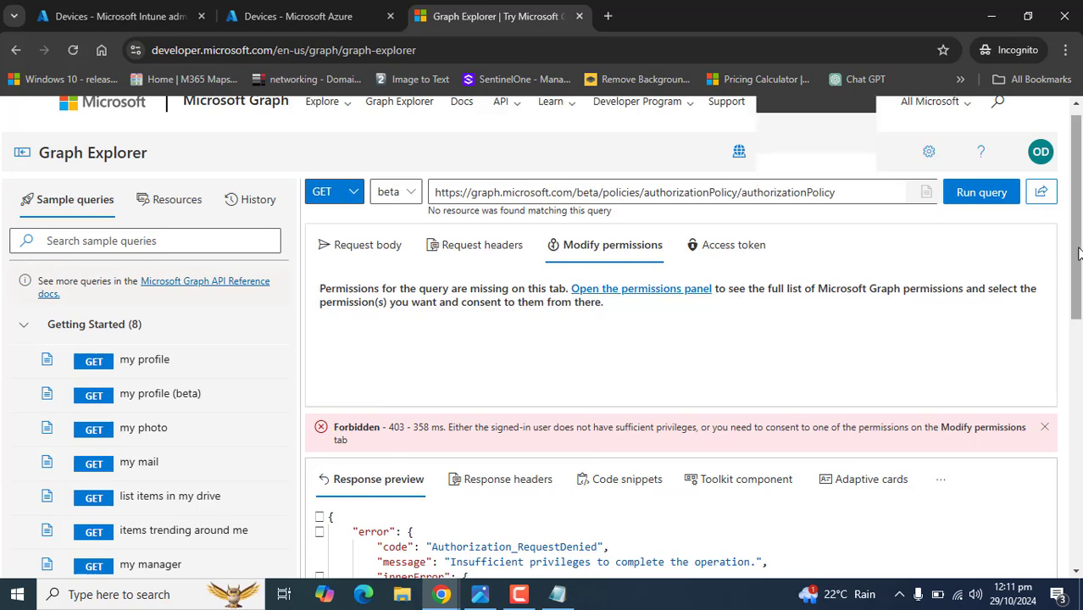
Examine the error code and message in the response to the authorization policy query.
left_click_drag(1074, 259, 1076, 360)
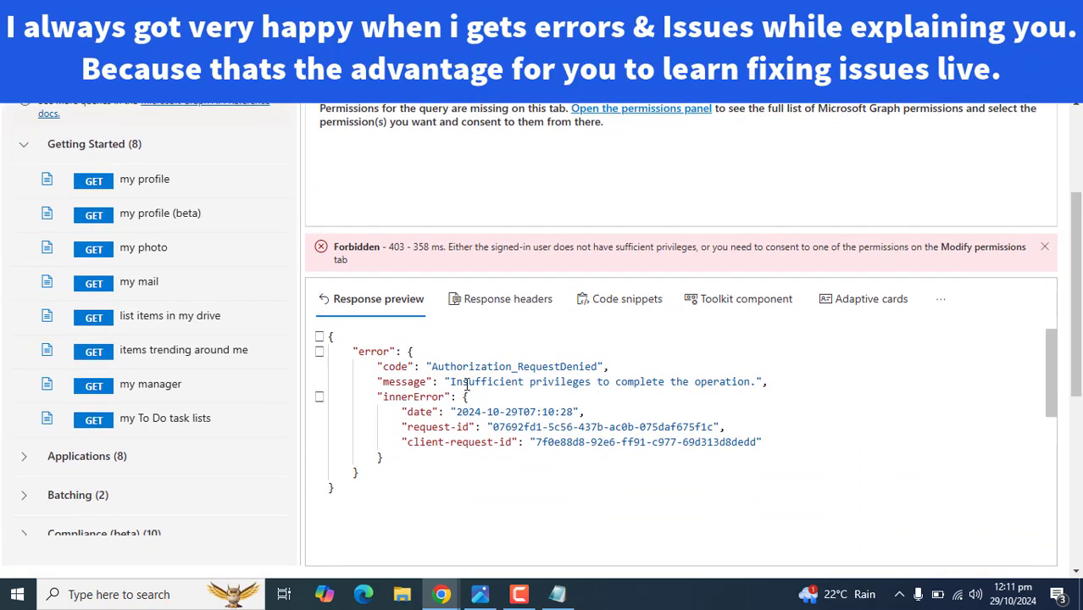
left_click_drag(442, 382, 581, 382)
left_click_drag(772, 383, 555, 382)
left_click(649, 411)
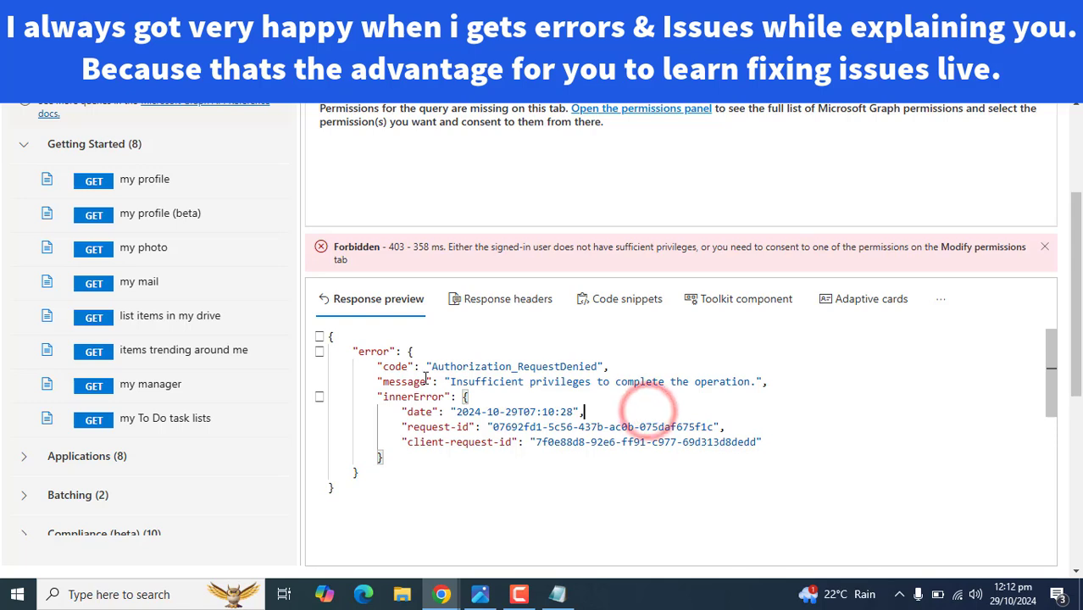
mouse_move(431, 366)
left_mouse_down()
mouse_move(575, 366)
mouse_move(432, 366)
left_mouse_up()
left_click(606, 366)
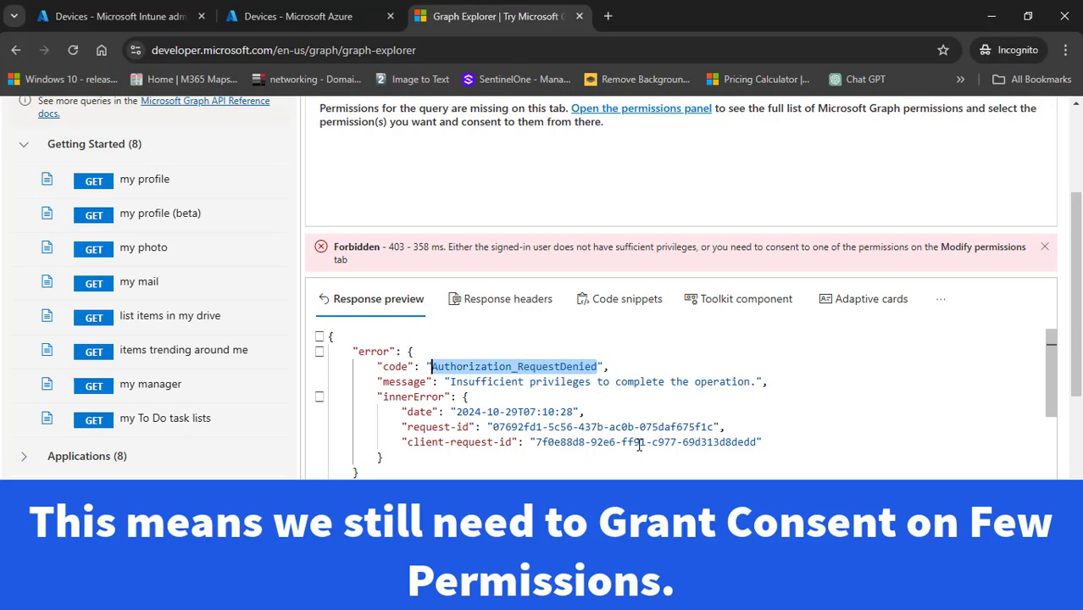
Search the full permissions list for "Auth" and consent to AuthenticationContext.Read.All and AuthenticationContext.ReadWrite.All.
scroll(946, 396, "up", 3)
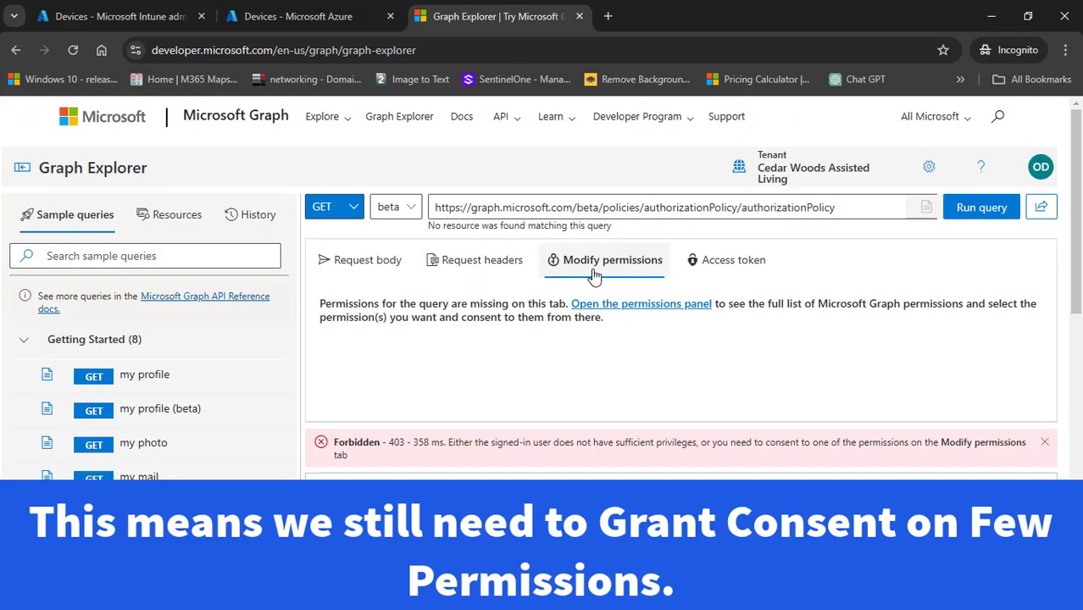
left_click(633, 307)
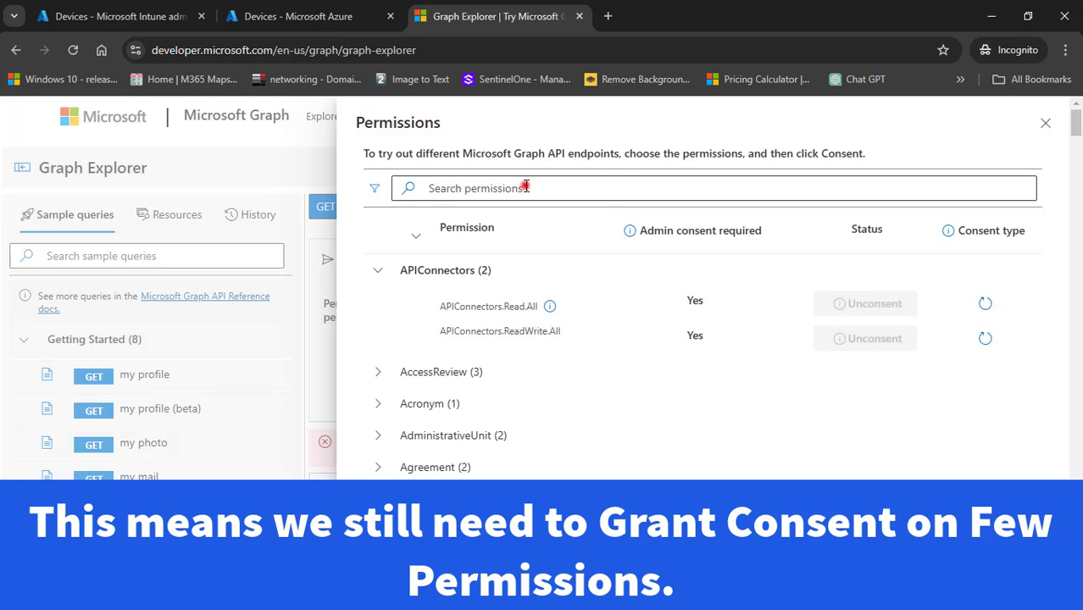
left_click(527, 187)
type("Auth")
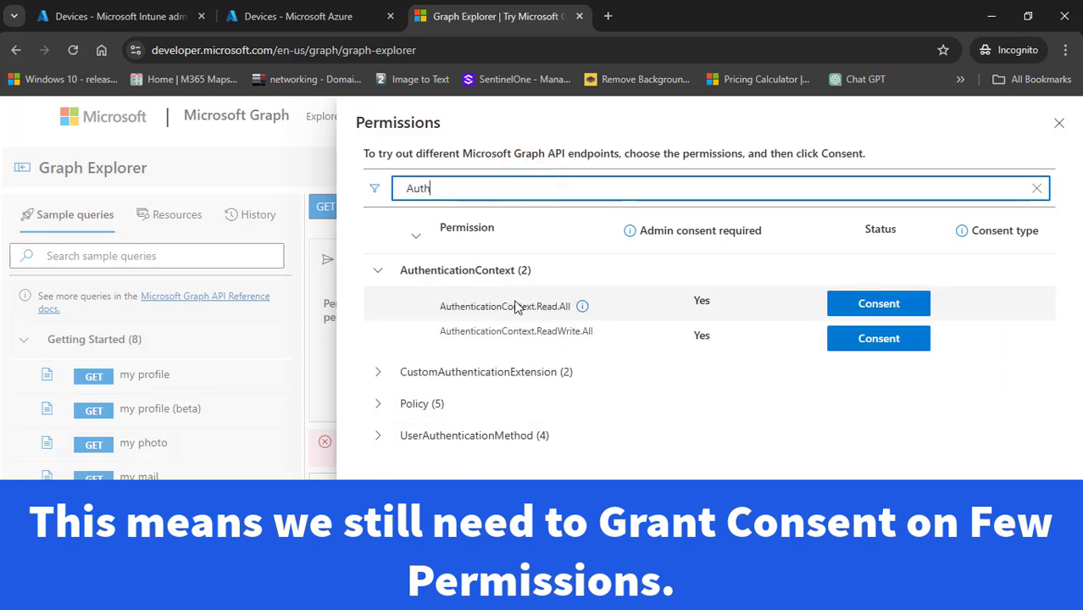
left_click(887, 303)
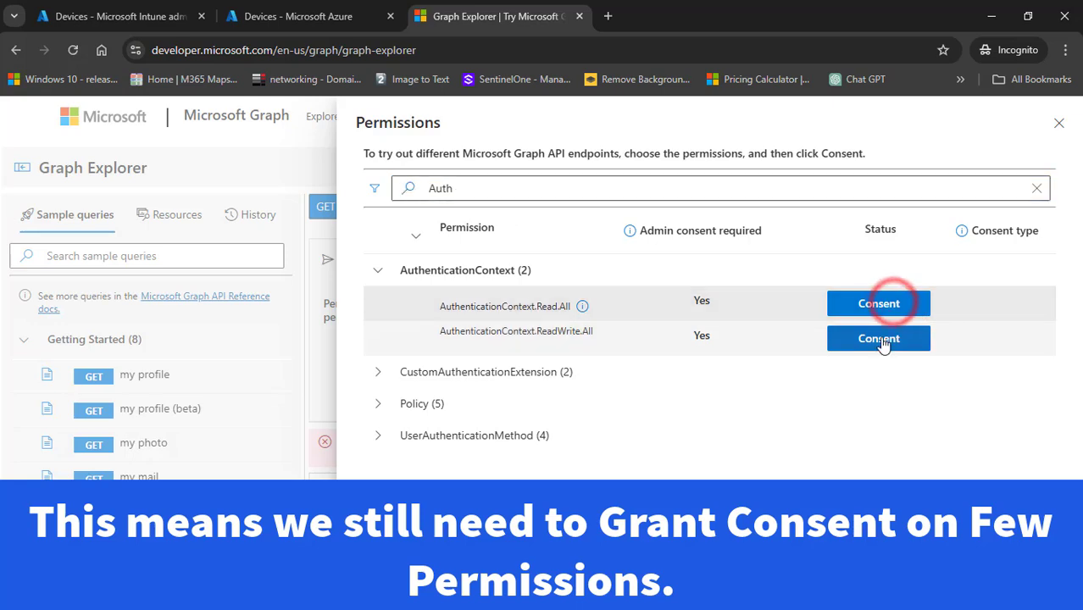
left_click(881, 338)
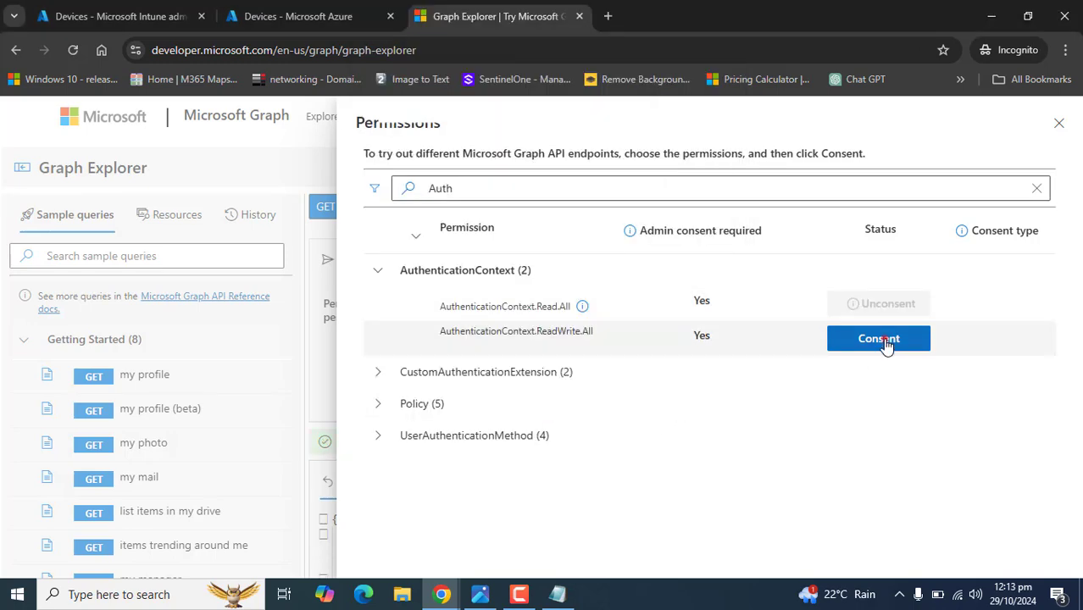
left_click(885, 340)
left_click(648, 416)
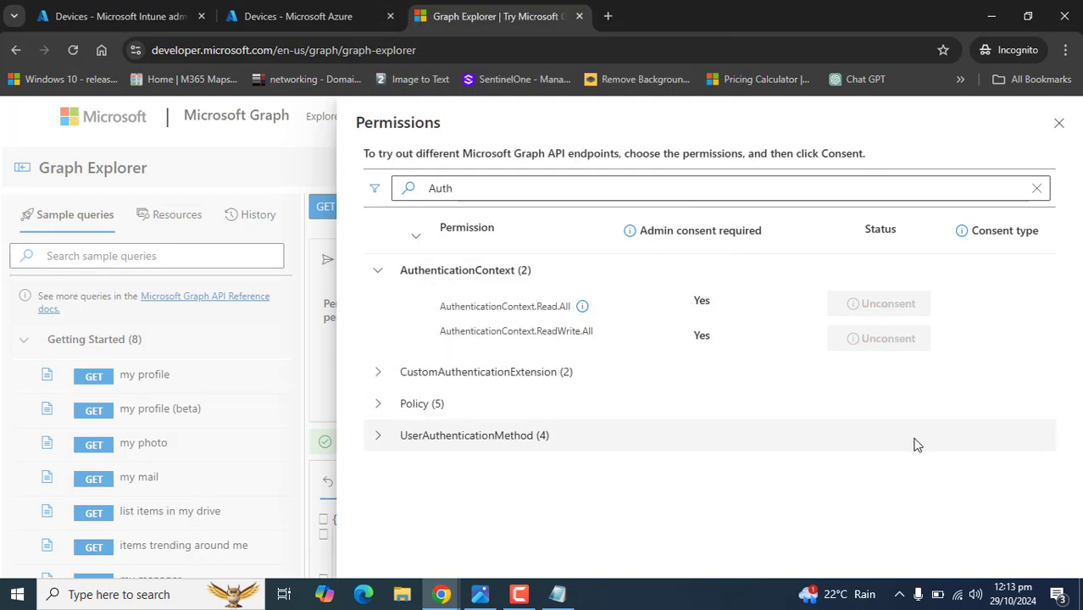
left_click(1059, 125)
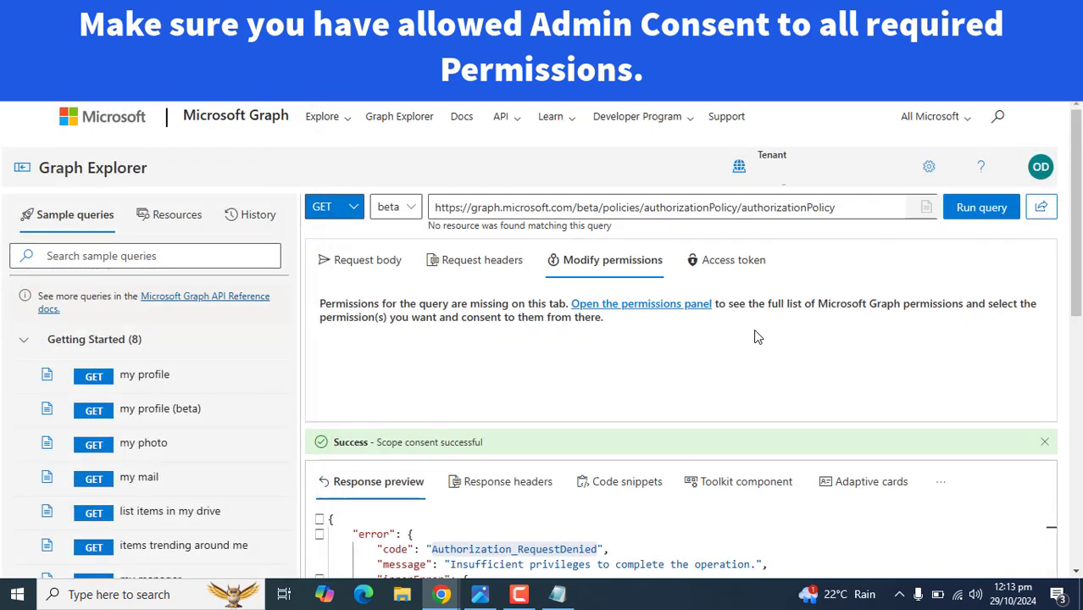
Run the authorization policy query again and check its response status.
left_click(873, 362)
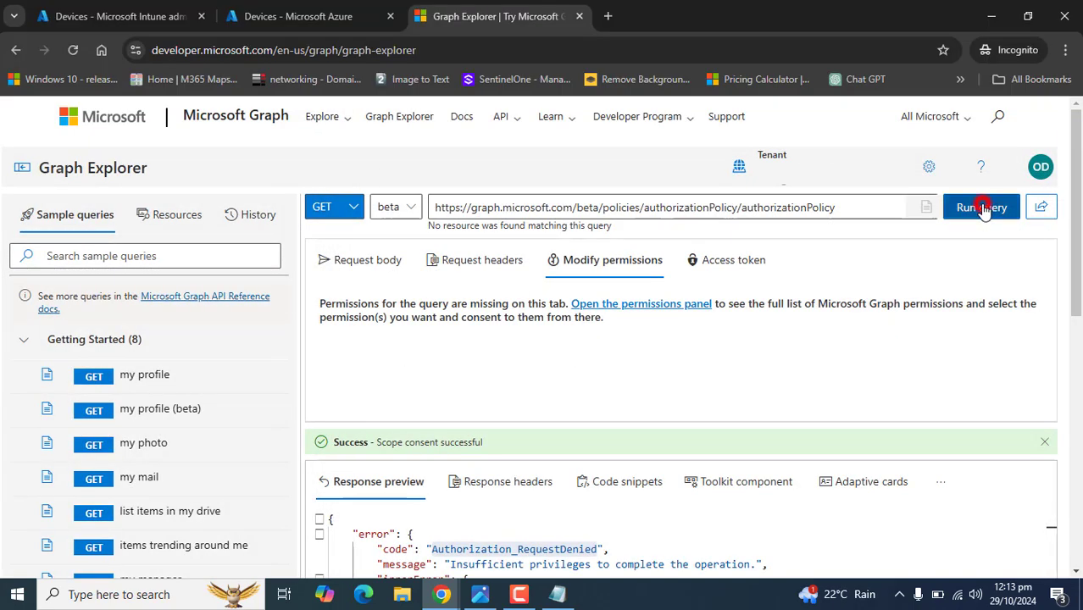
left_click(981, 208)
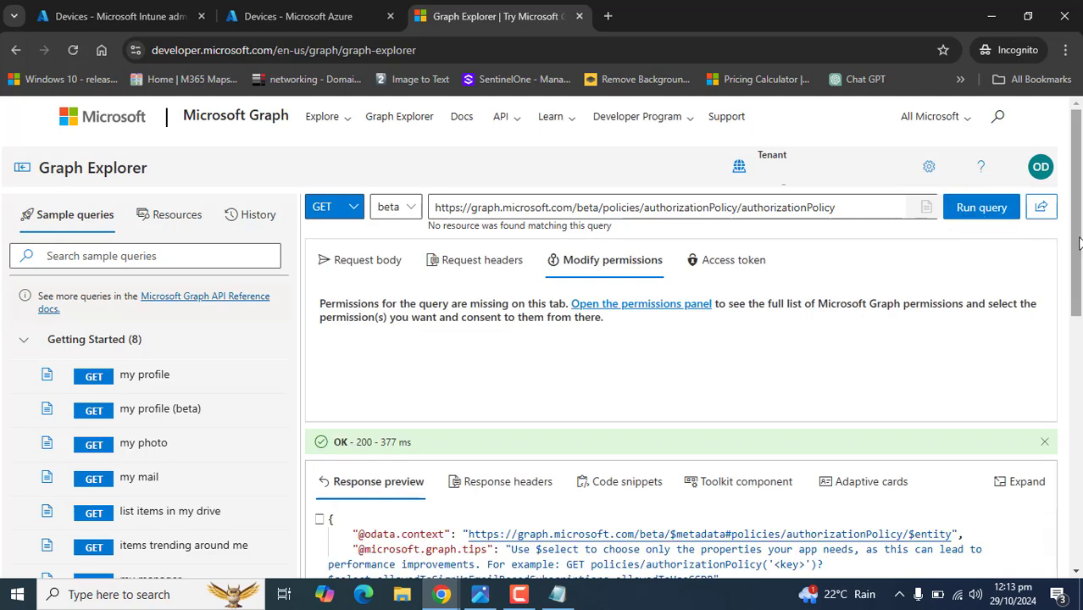
left_click_drag(1078, 243, 1076, 277)
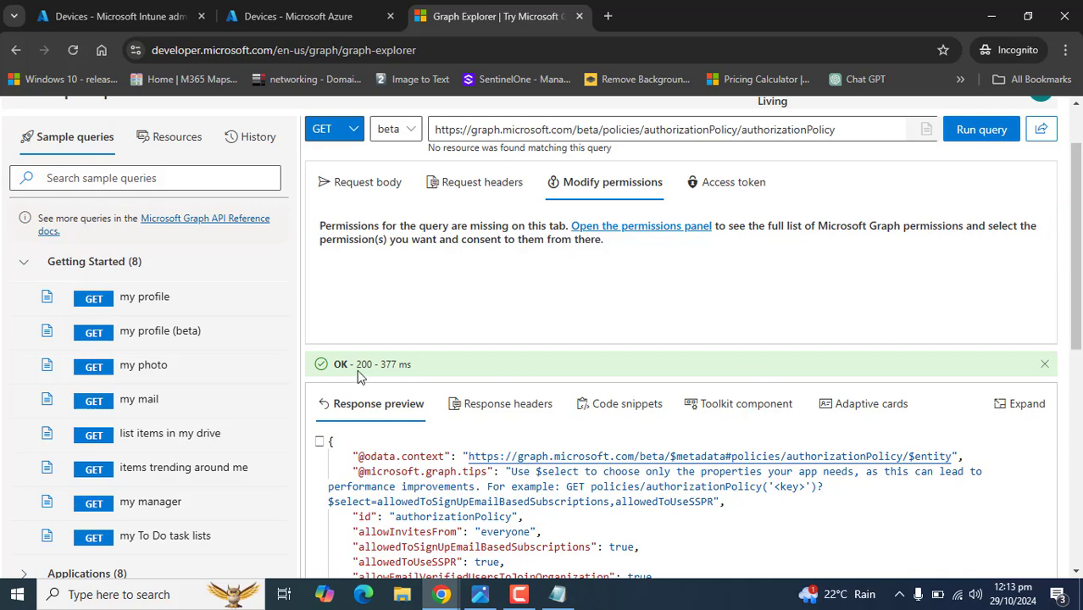
left_click_drag(326, 368, 670, 379)
left_click(1013, 532)
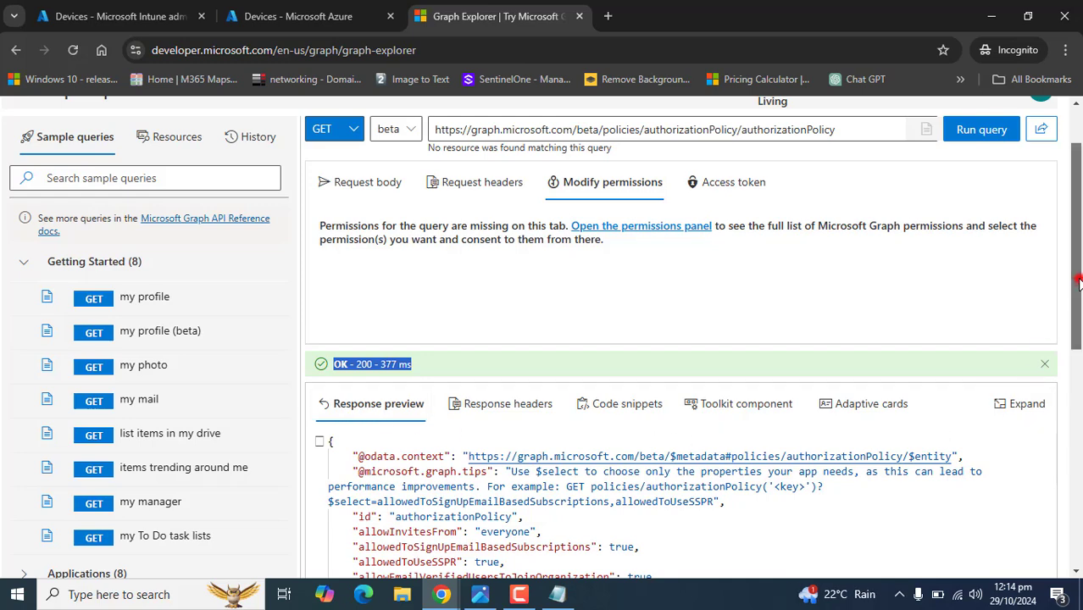
Examine the defaultUserRolePermissions block in the response, especially the allowedToReadBitlockerKeysForOwnedDevice setting.
left_click_drag(1073, 241, 1077, 281)
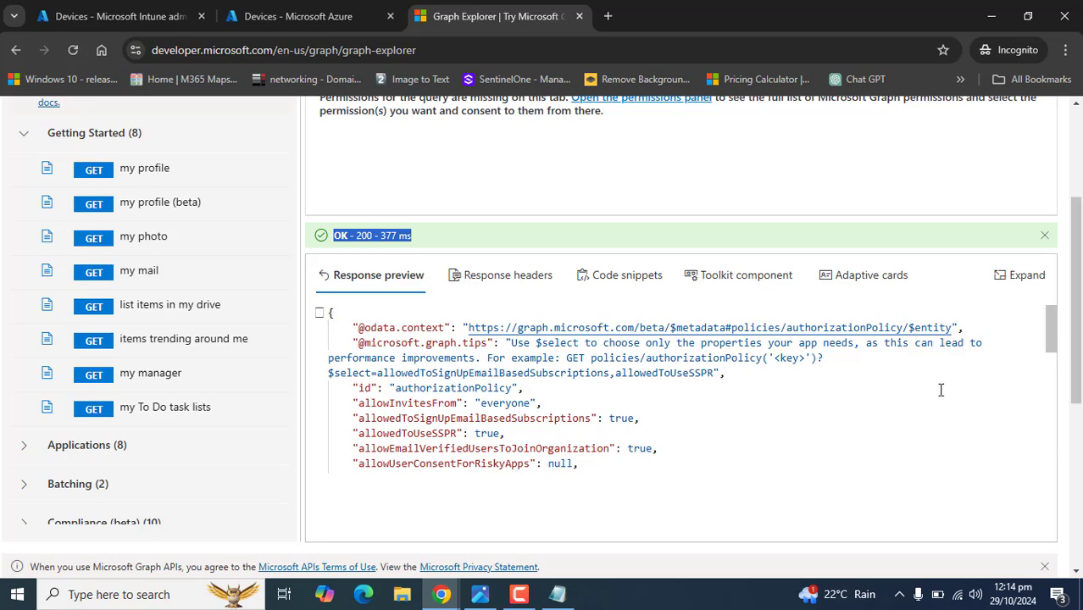
left_click_drag(1048, 336, 1005, 405)
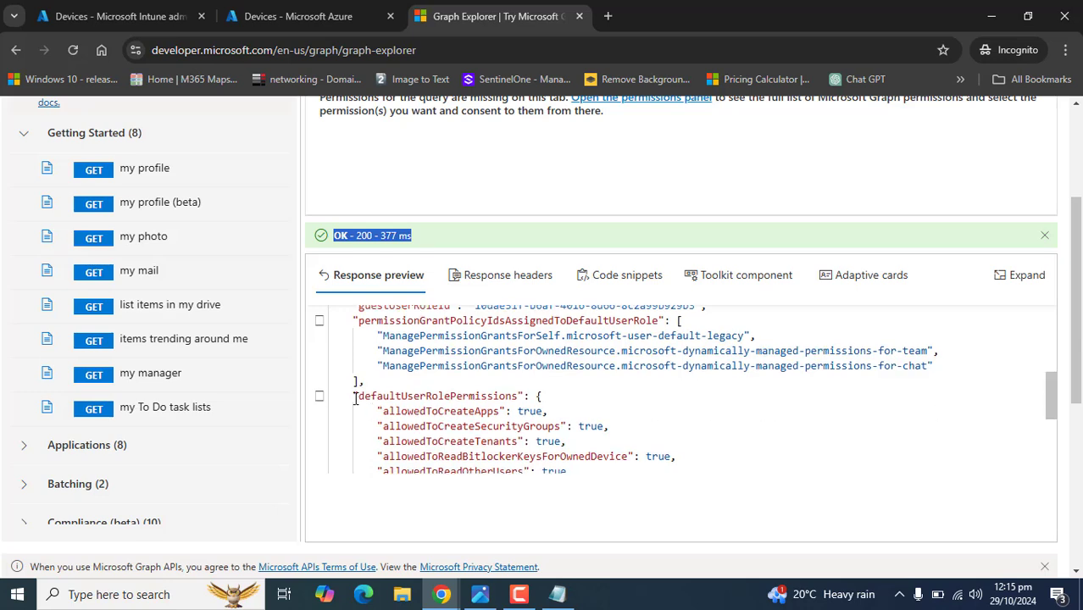
left_click_drag(355, 398, 535, 395)
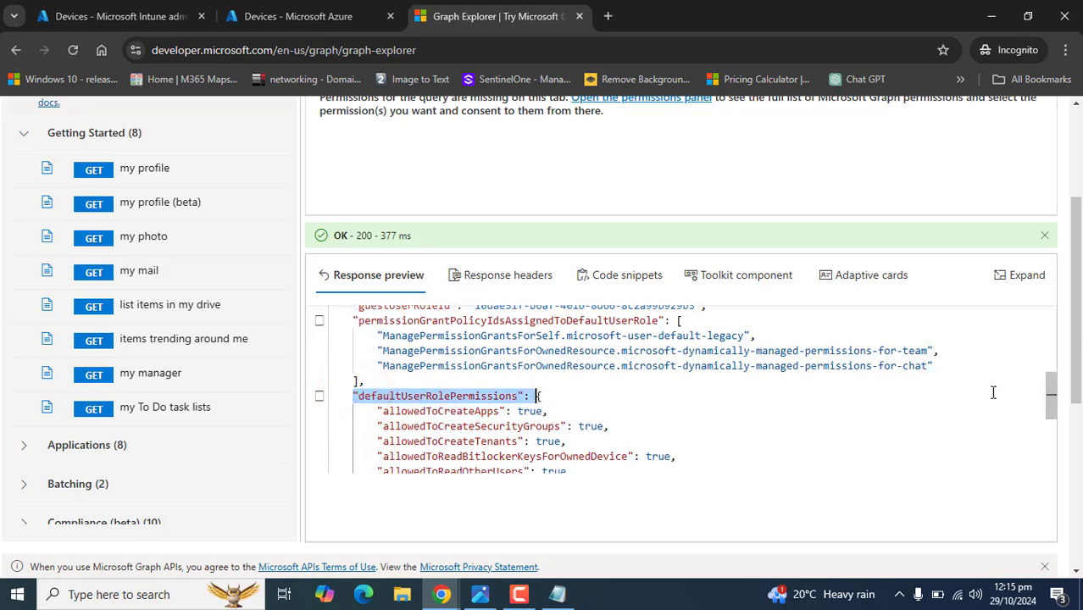
left_click_drag(1050, 391, 1050, 395)
left_click(461, 466)
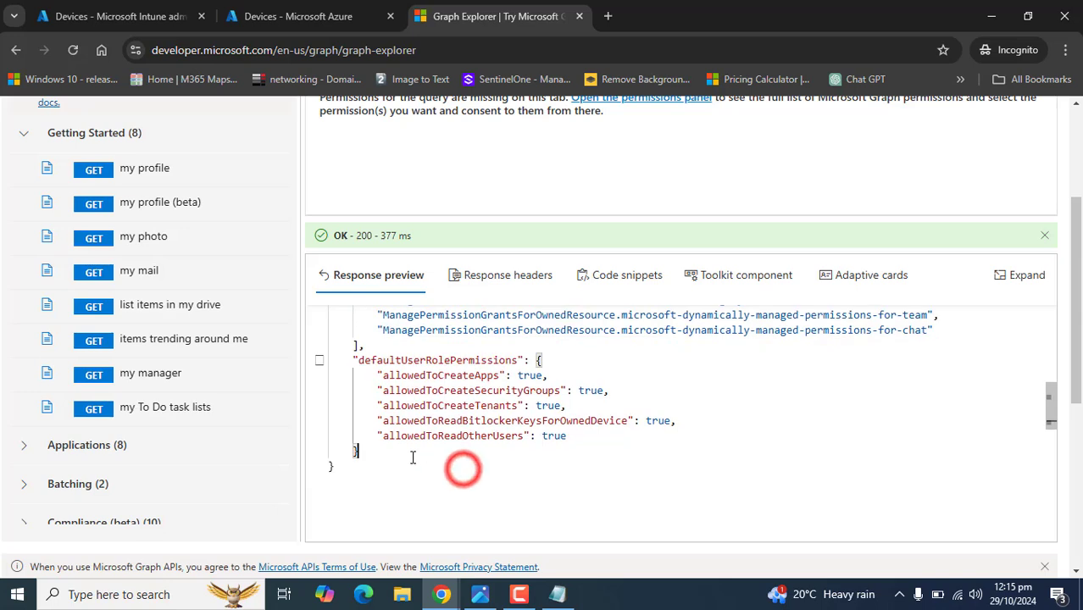
left_click_drag(379, 421, 676, 420)
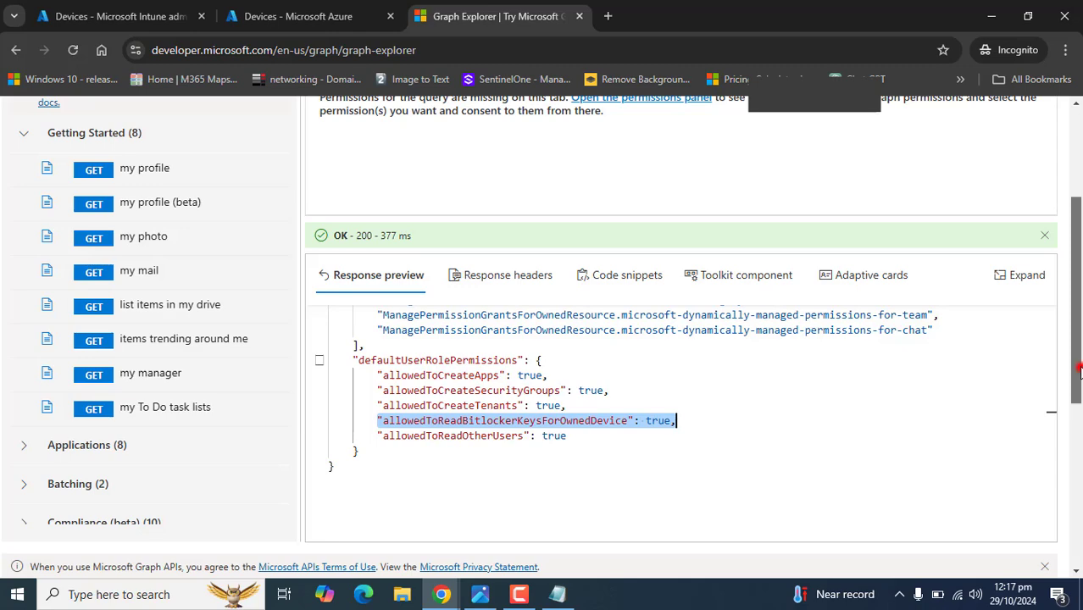
Set the authorization policy request to the PATCH method with the beta API version.
left_click_drag(1078, 374, 1076, 273)
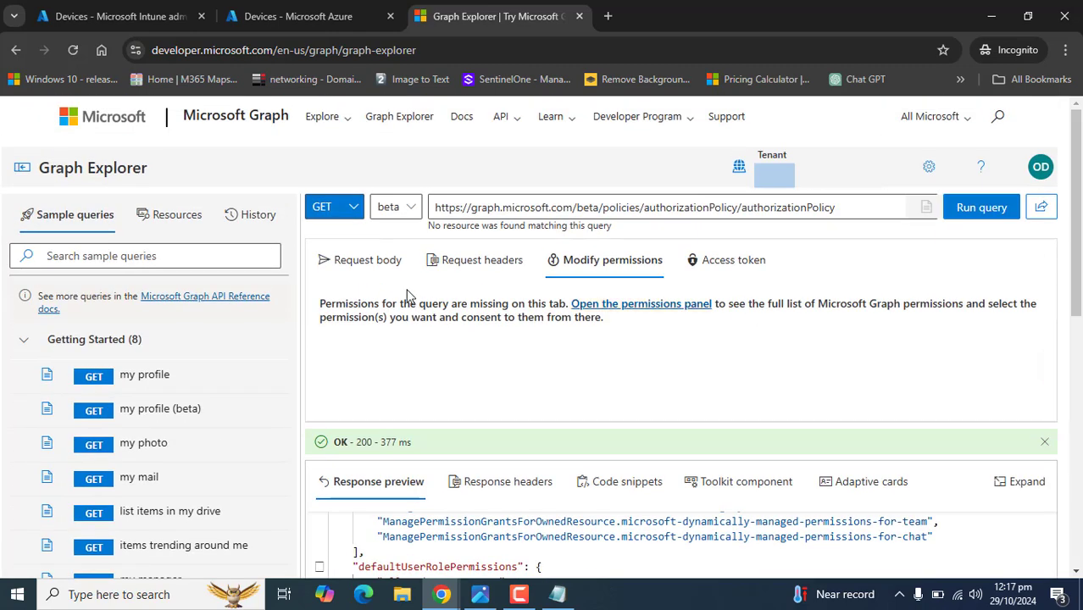
left_click(339, 208)
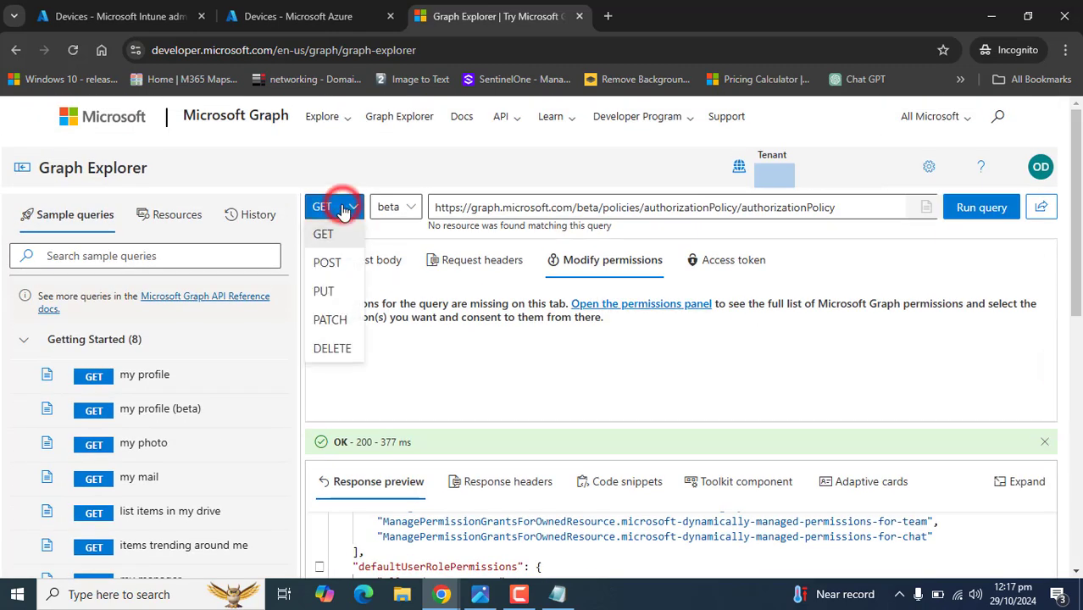
left_click(339, 327)
left_click(400, 207)
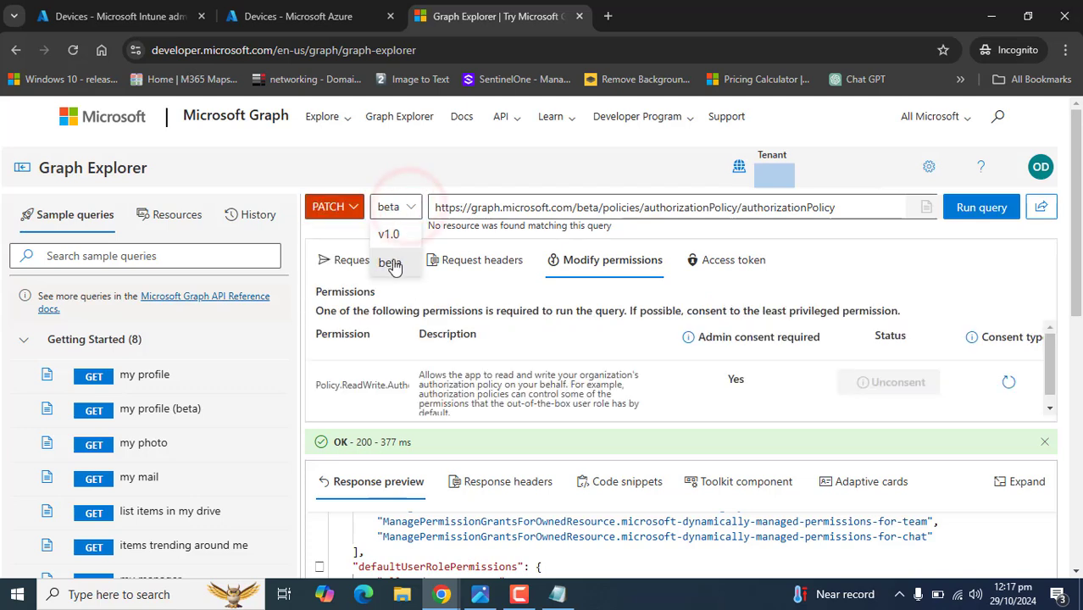
left_click(389, 263)
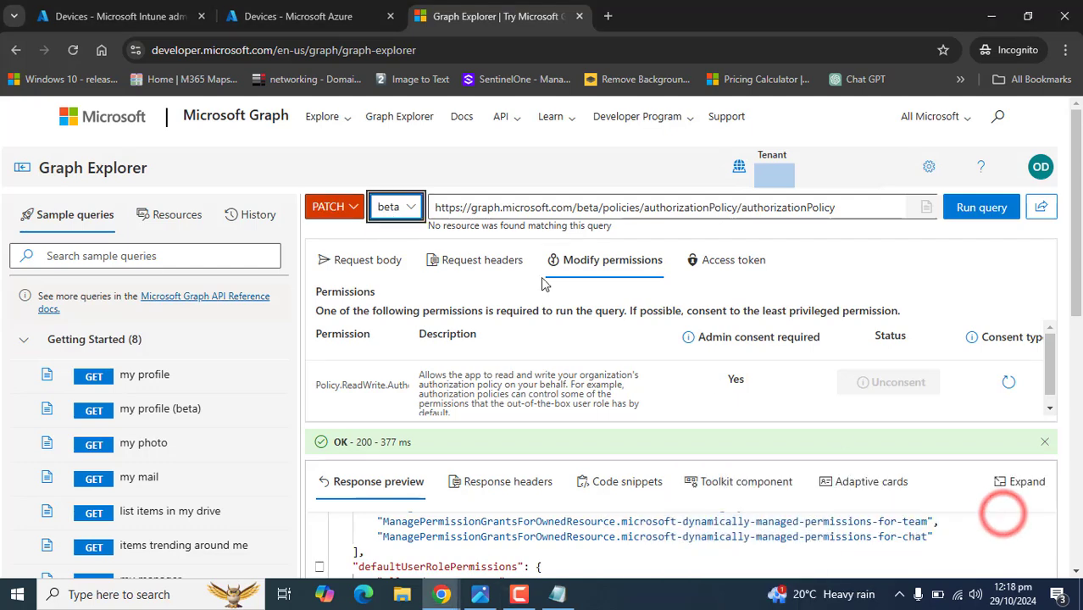
left_click(846, 208)
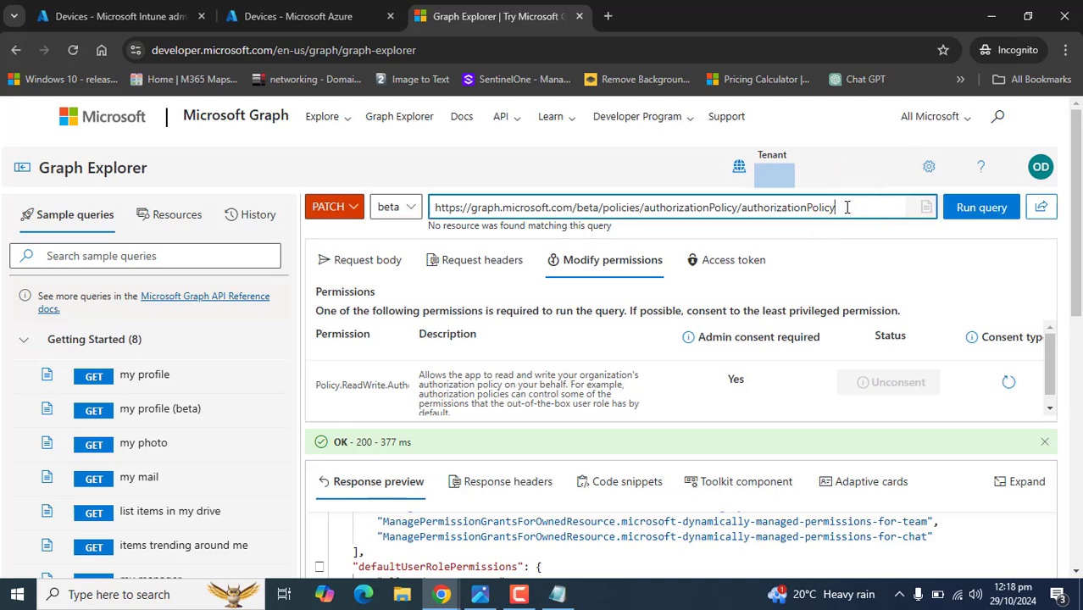
left_click_drag(846, 208, 399, 235)
key("alt+Tab")
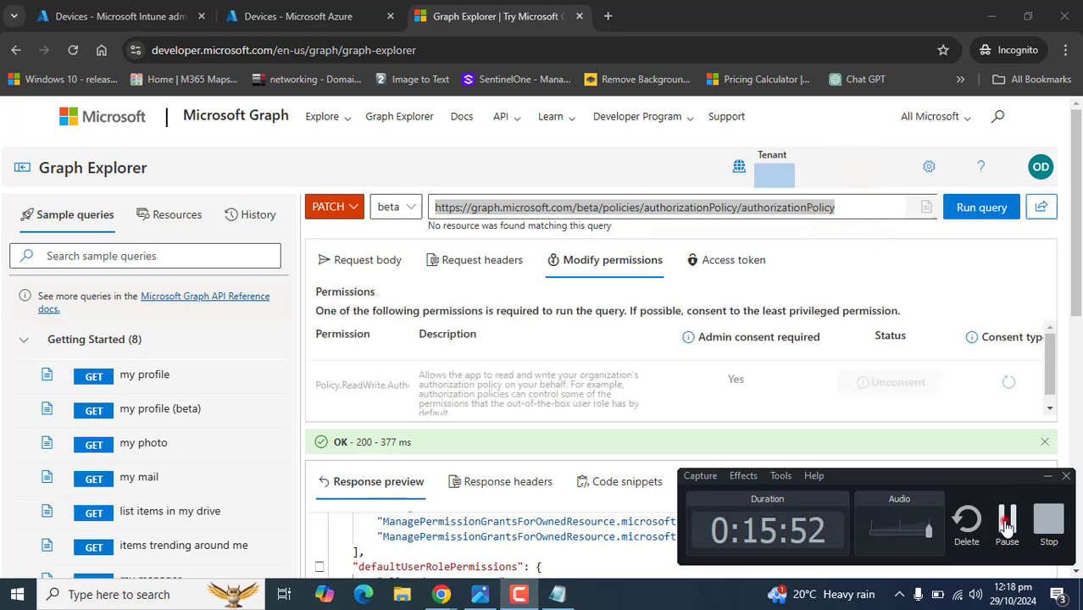
left_click(1005, 520)
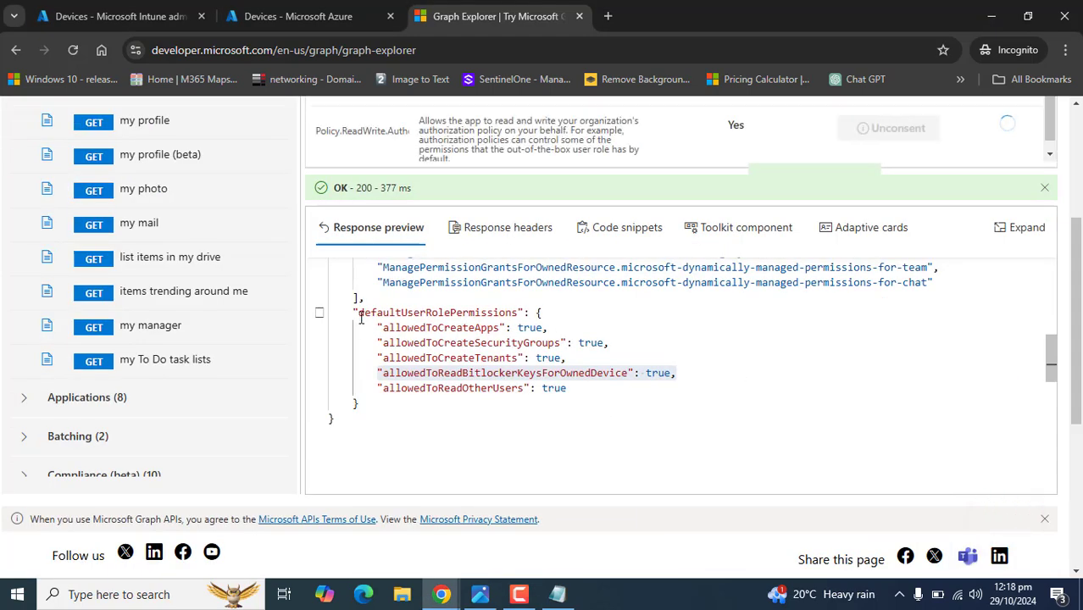
left_click(1008, 520)
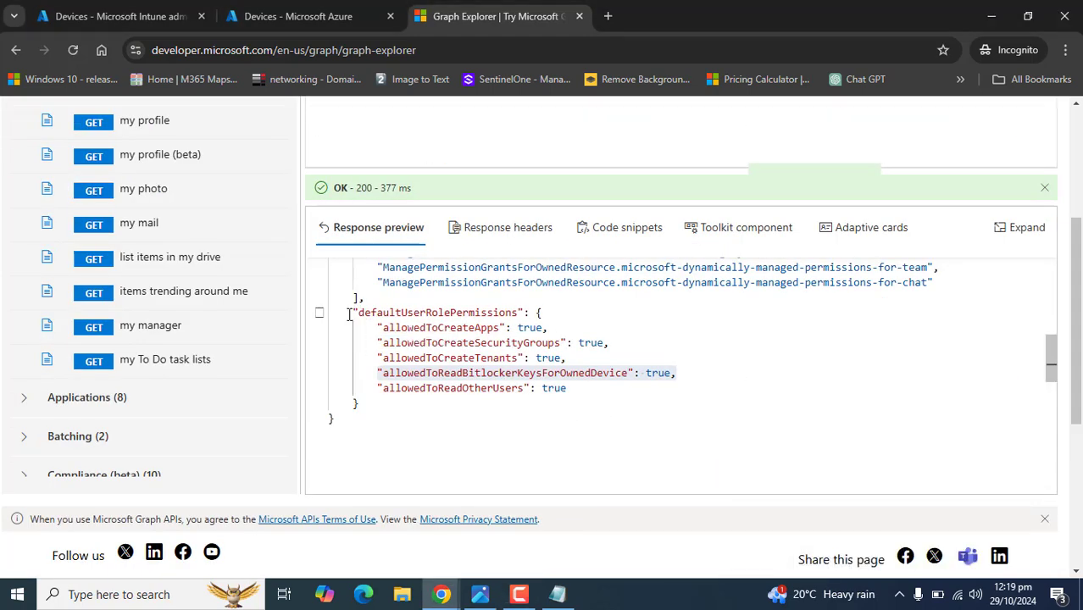
Copy the whole defaultUserRolePermissions block from the response and open the request body for the PATCH query.
left_click_drag(348, 312, 406, 404)
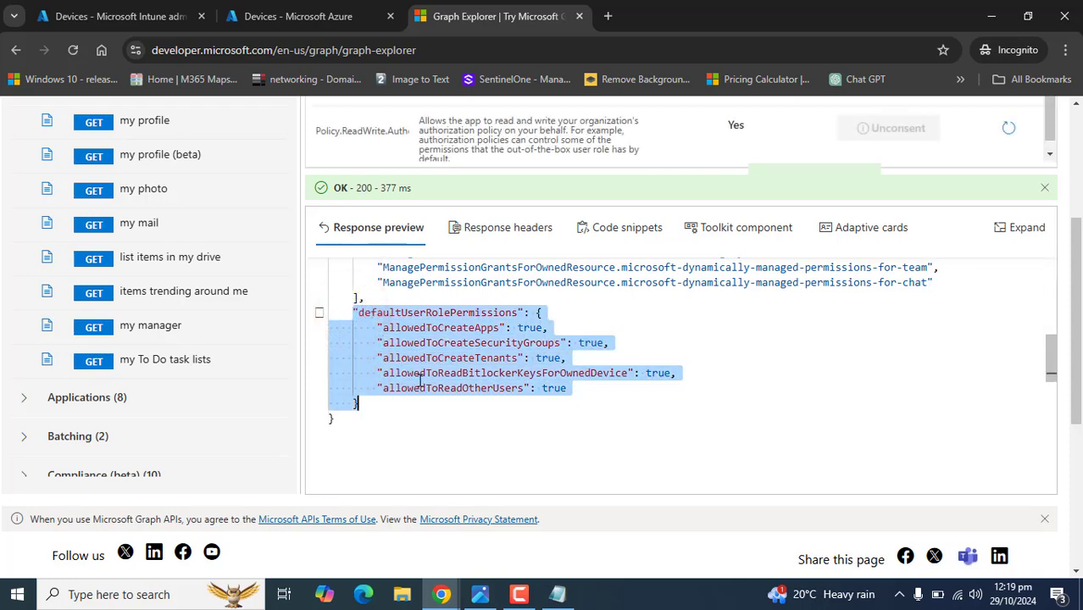
right_click(420, 380)
left_click(451, 428)
left_click_drag(1074, 366, 1077, 250)
left_click(355, 264)
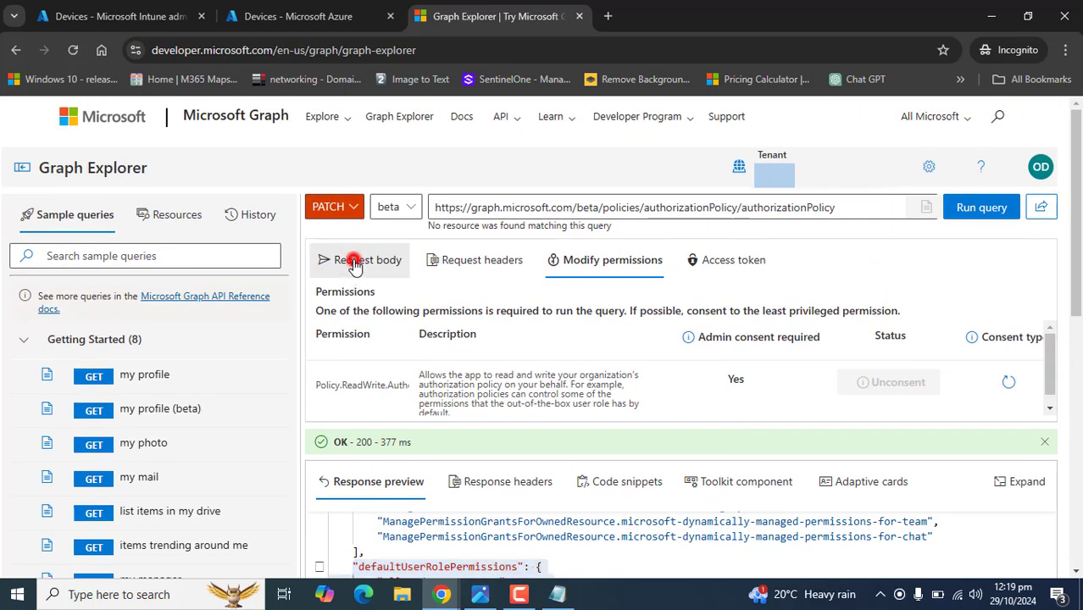
Paste the copied defaultUserRolePermissions block into the request body, allowing the site to access the clipboard.
right_click(373, 307)
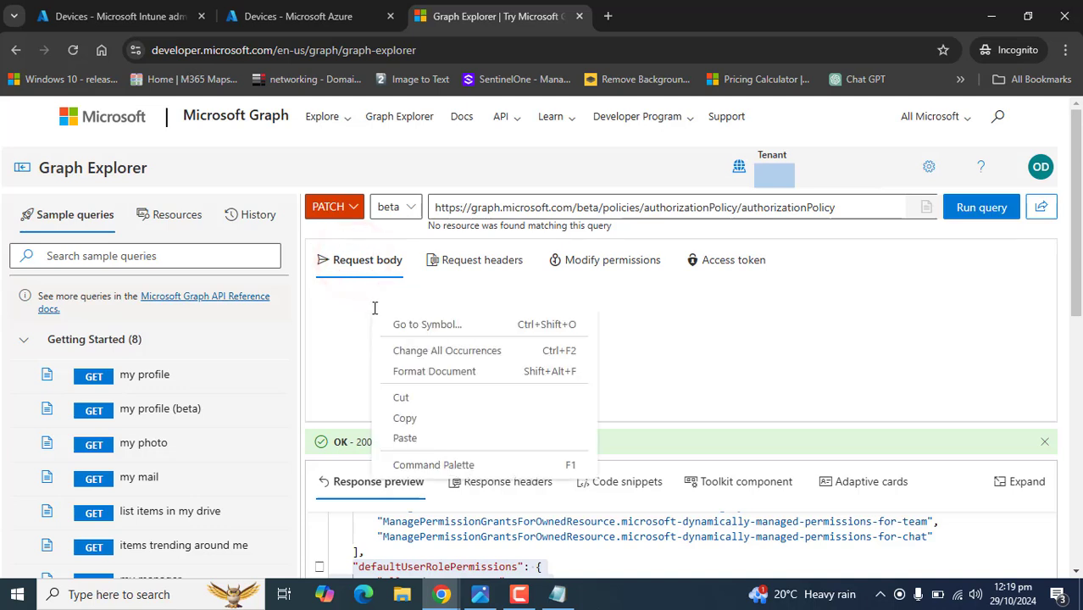
left_click(410, 438)
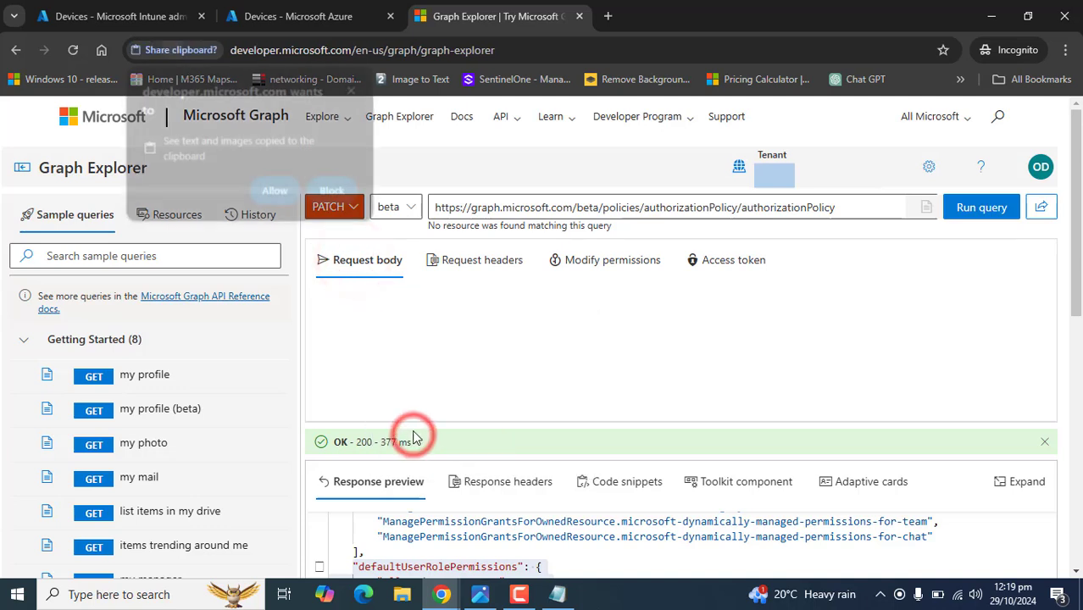
left_click(276, 201)
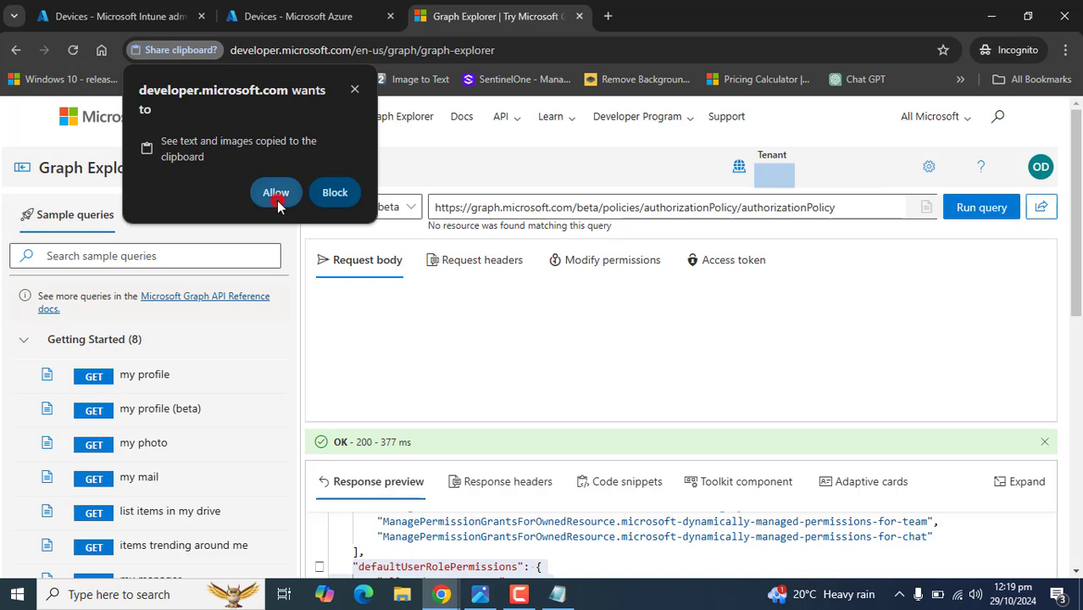
left_click(518, 594)
left_click(1018, 520)
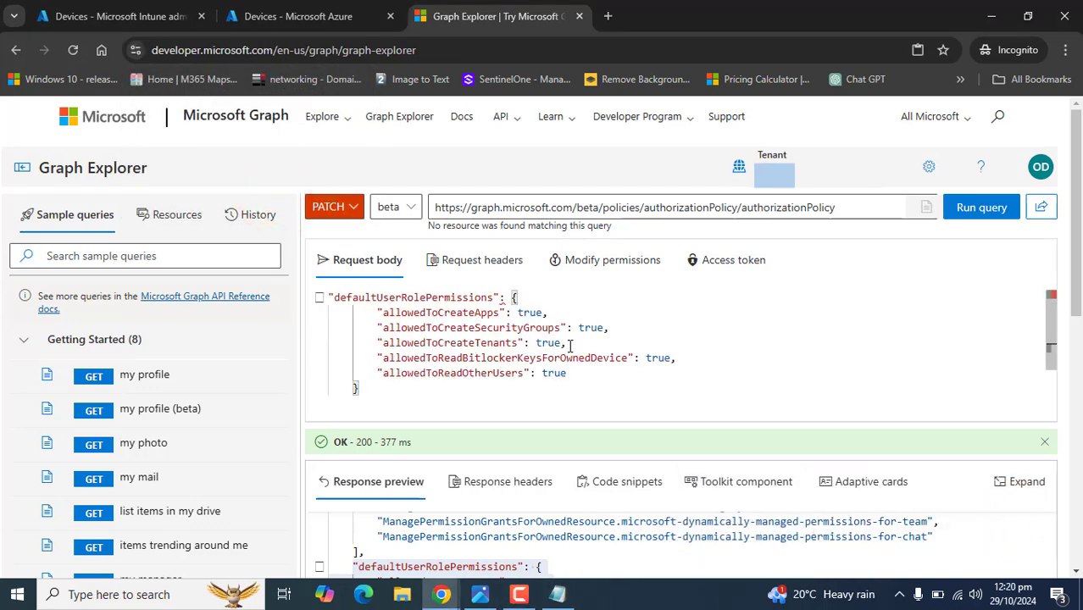
Remove every permission line from the request body's defaultUserRolePermissions block except allowedToReadBitlockerKeysForOwnedDevice.
left_click_drag(570, 346, 385, 312)
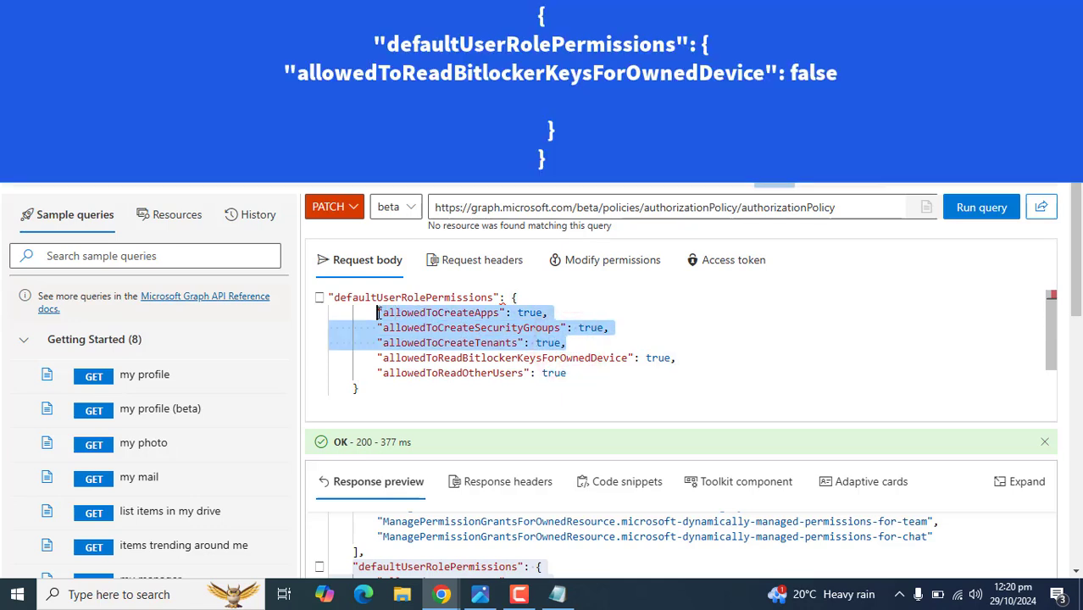
key("Delete")
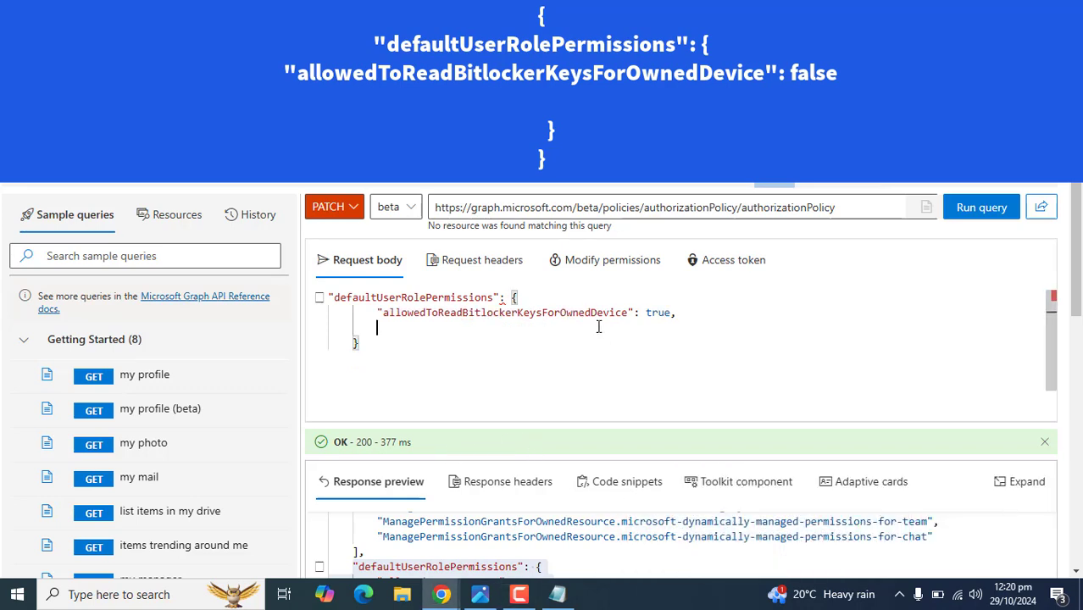
left_click(675, 314)
key("BackSpace")
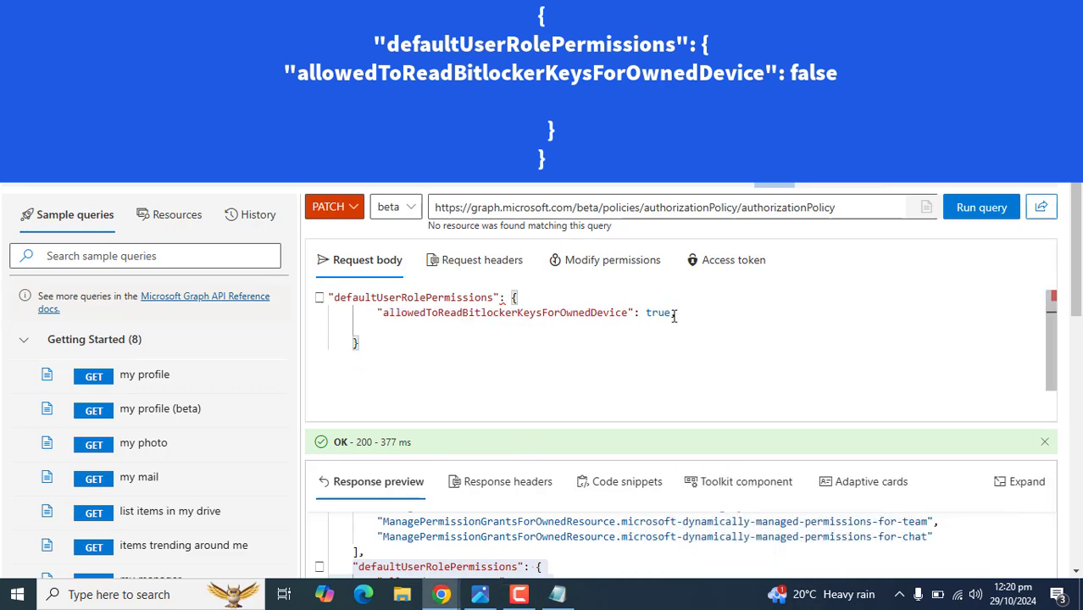
Set allowedToReadBitlockerKeysForOwnedDevice to false in the request body.
double_click(669, 313)
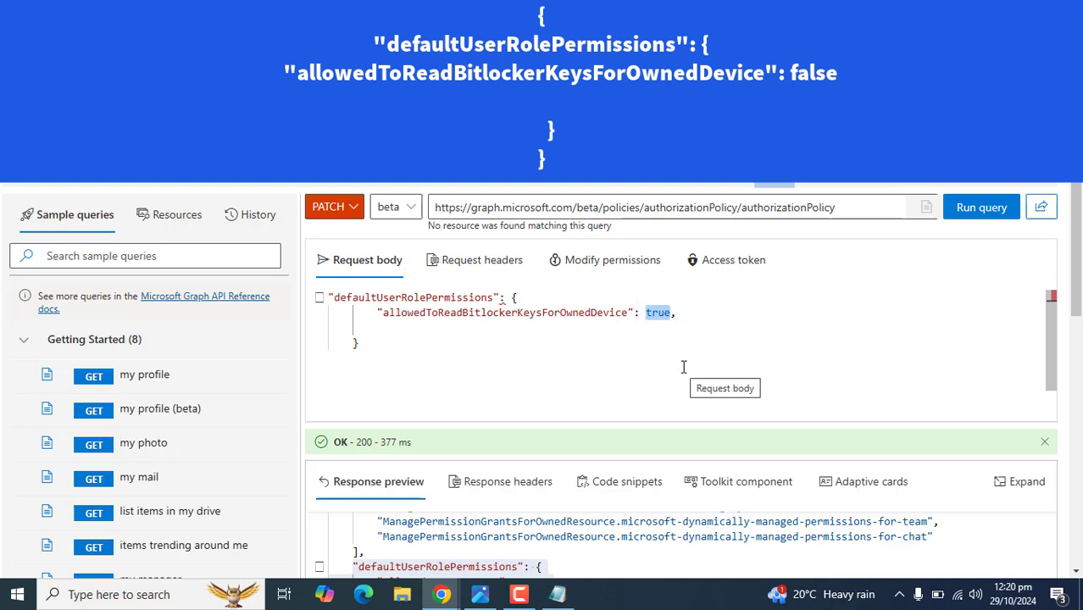
type("fal")
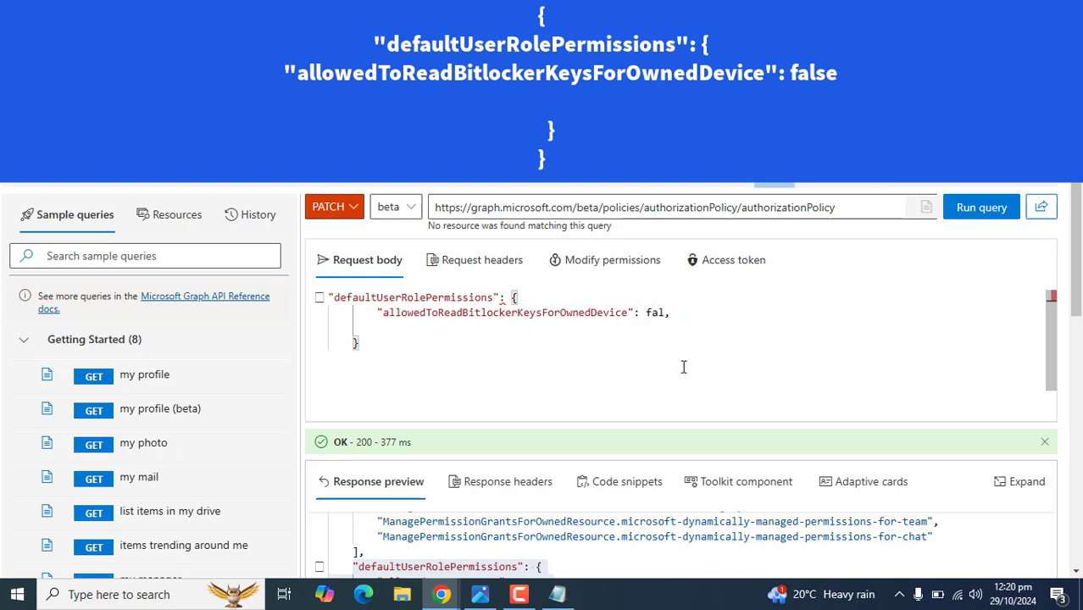
type("se")
left_click(717, 346)
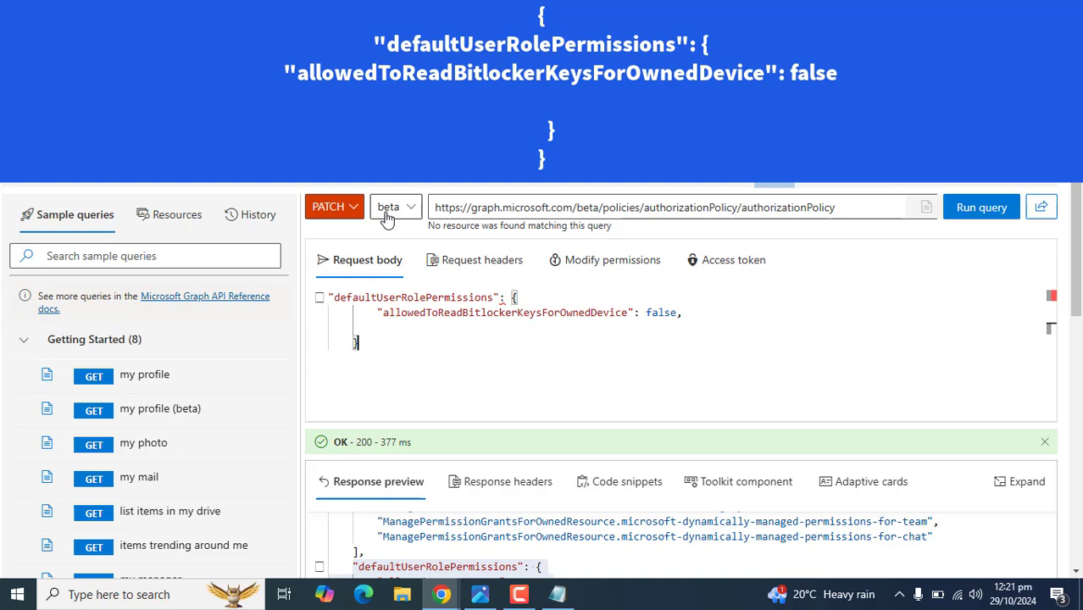
Check the authorizationPolicy request URL and try to run the PATCH query with the edited body.
left_click(641, 208)
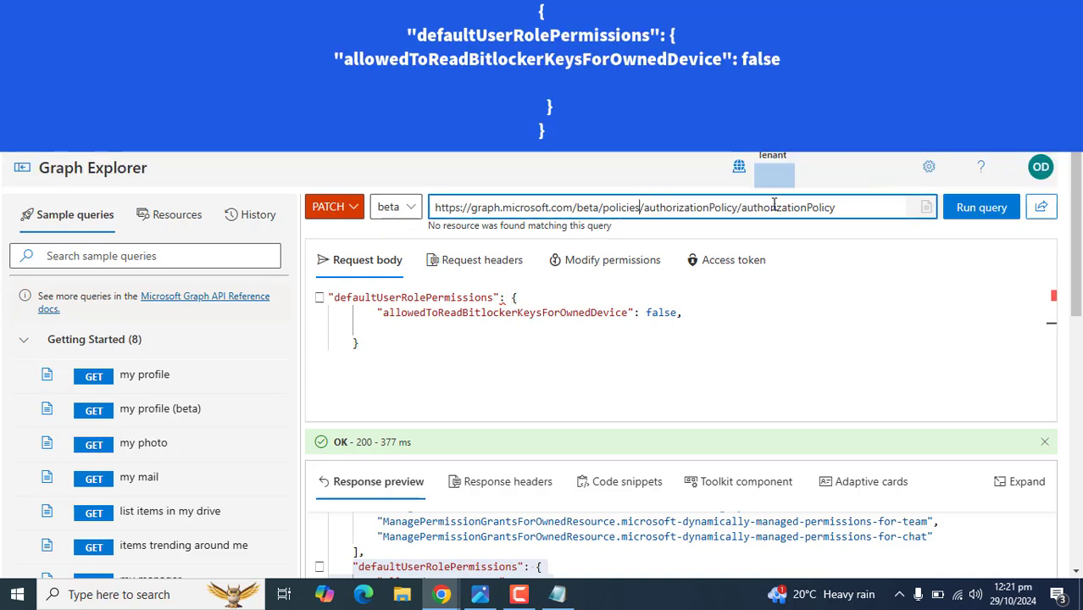
triple_click(853, 212)
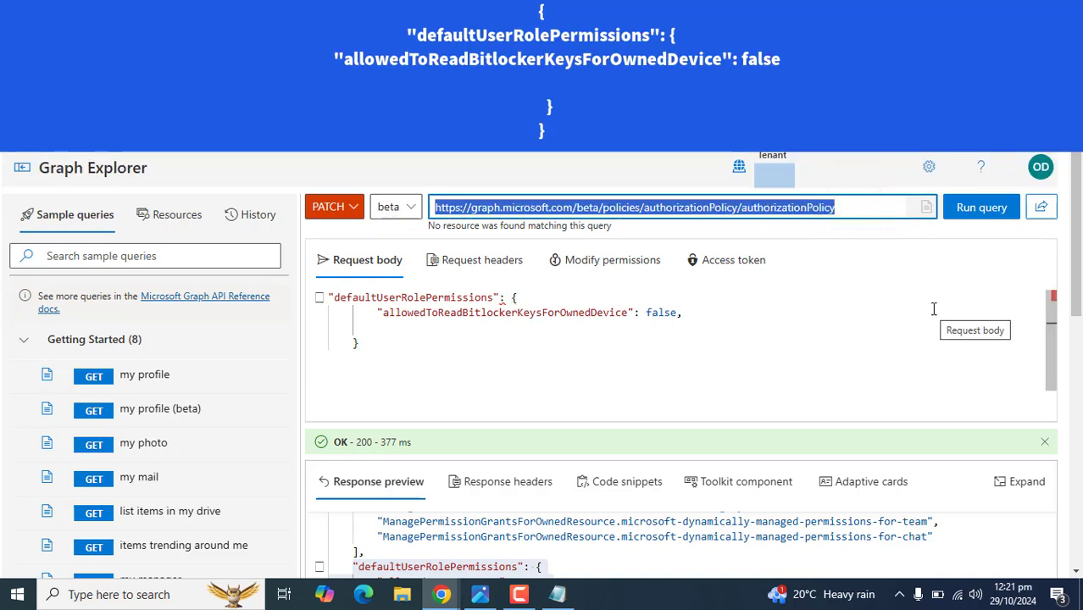
left_click(985, 242)
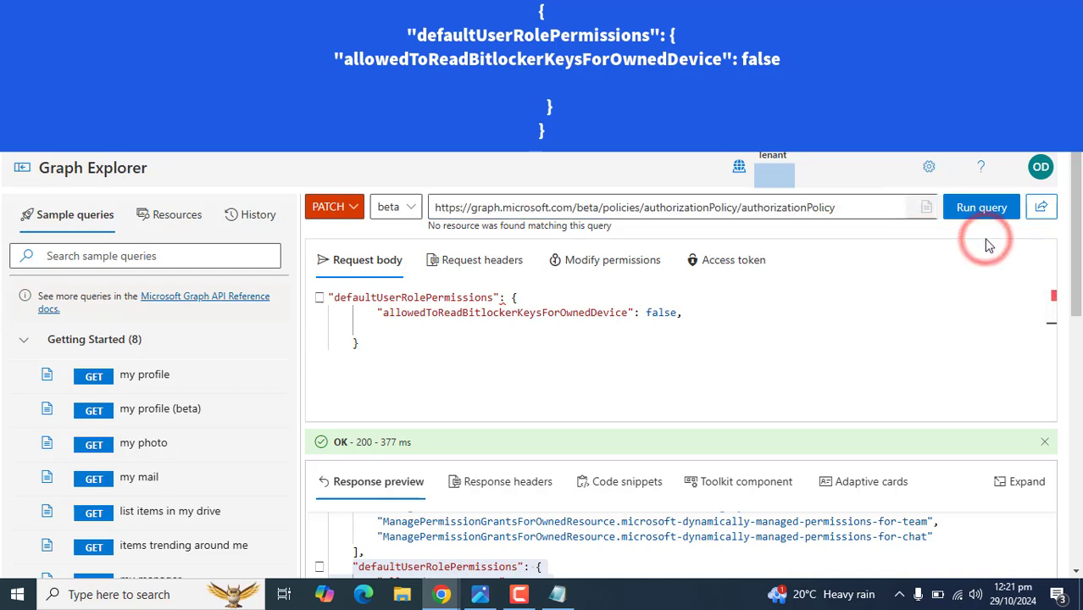
left_click(974, 209)
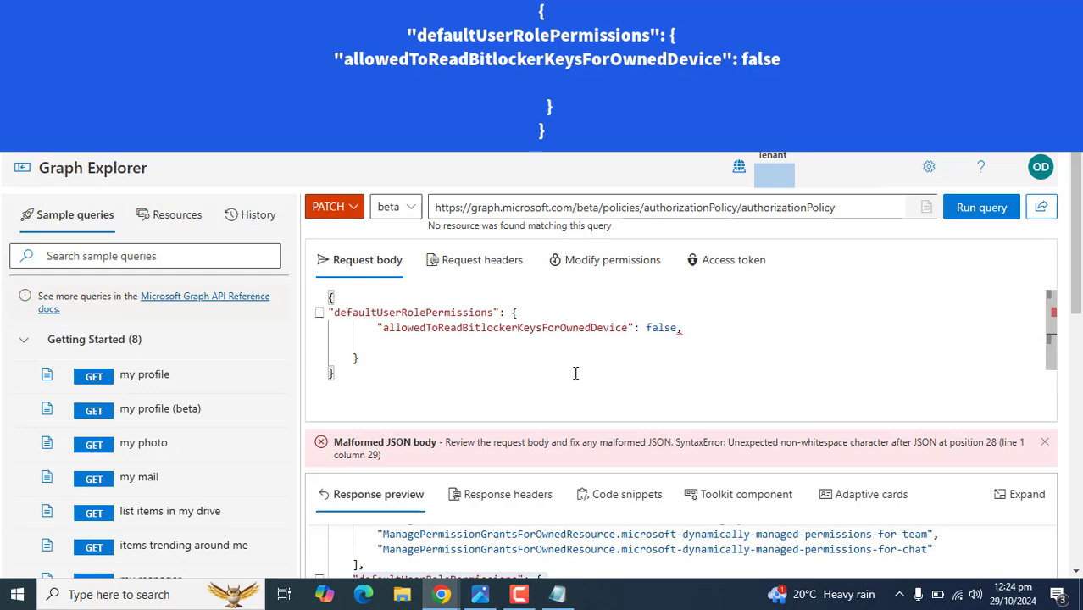
Correct the request body's JSON with outer braces and no comma after false, and run the PATCH query again.
left_click(575, 374)
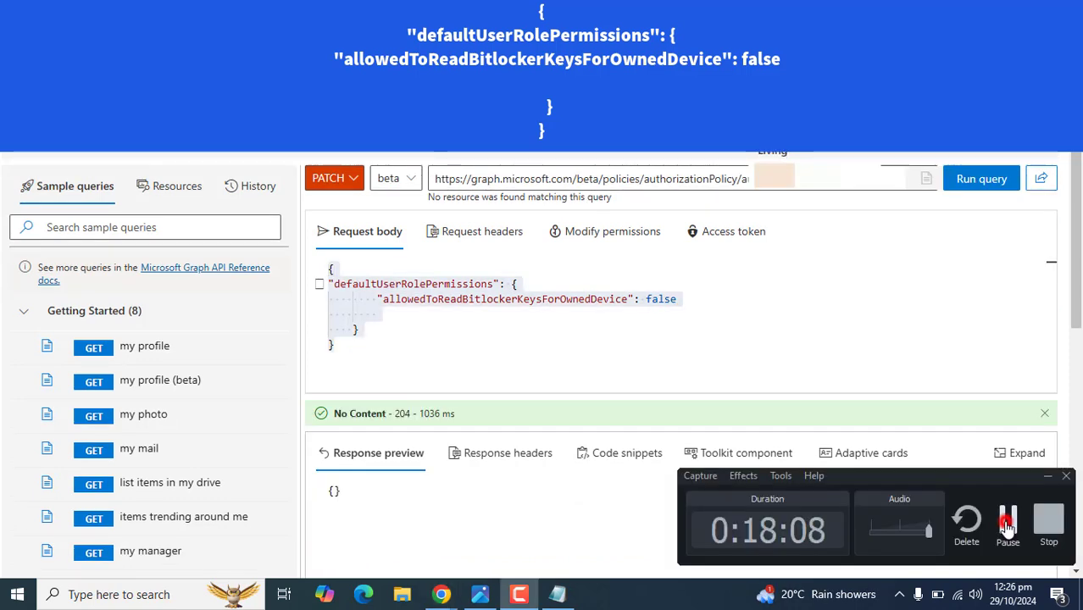
left_click(1006, 521)
left_click(562, 523)
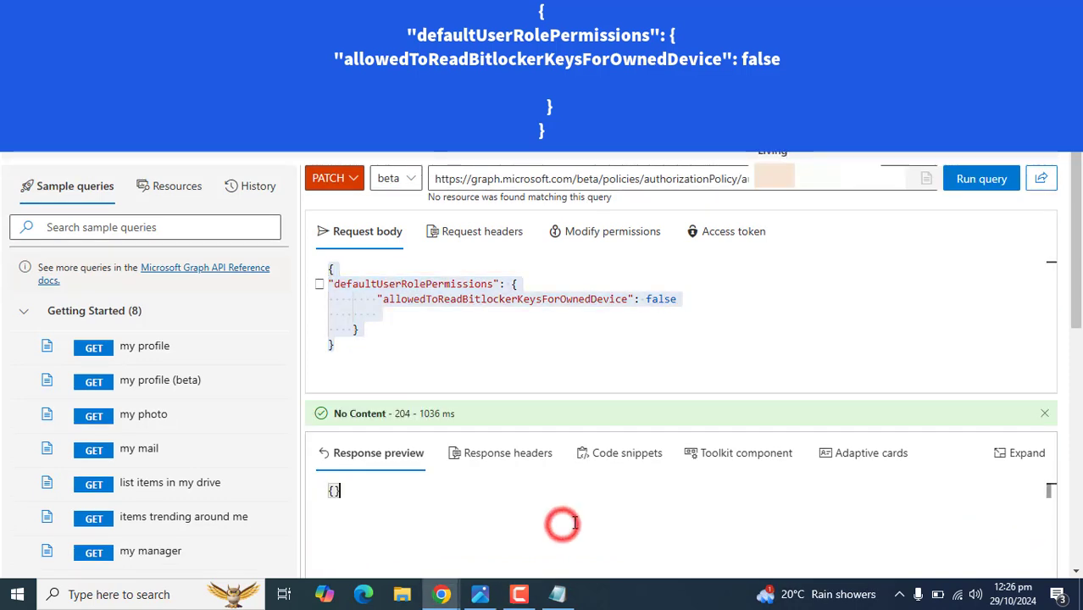
left_click(498, 369)
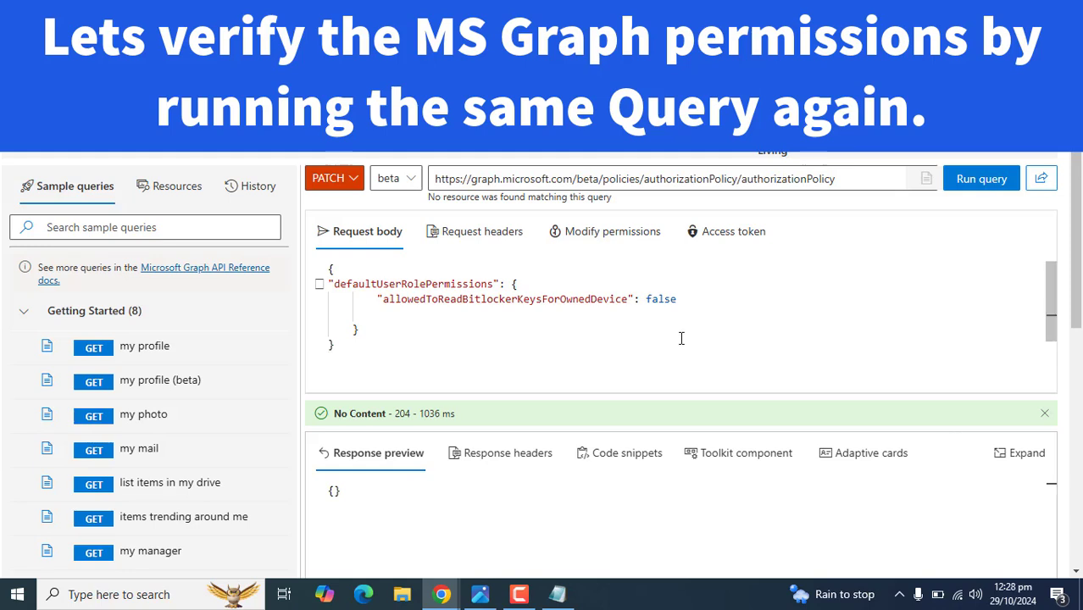
Switch the authorizationPolicy request to the GET method and run the query on the beta version.
left_click(353, 179)
left_click(330, 206)
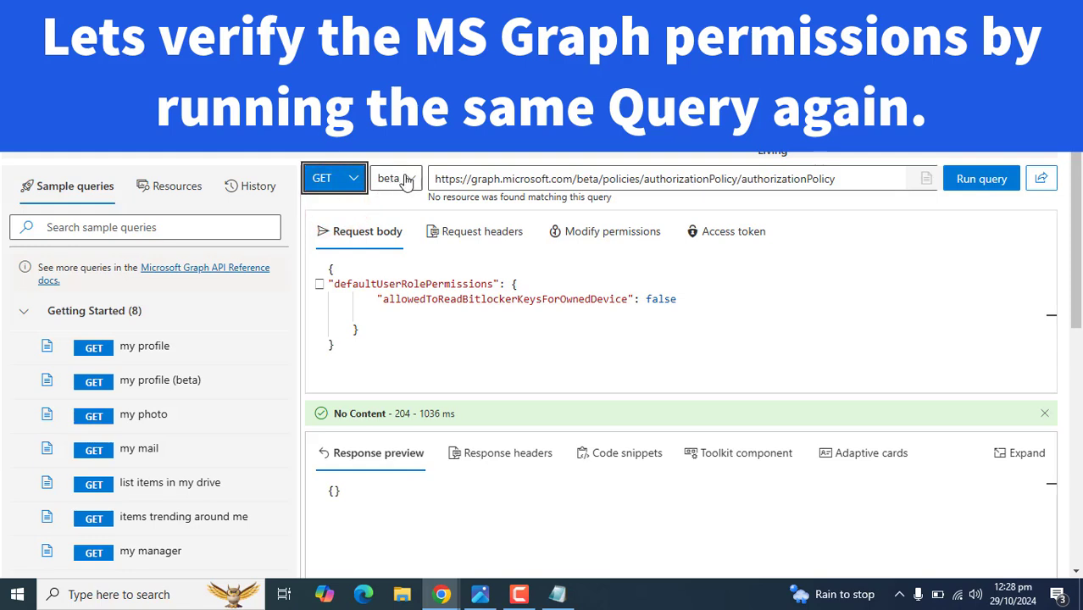
left_click(495, 179)
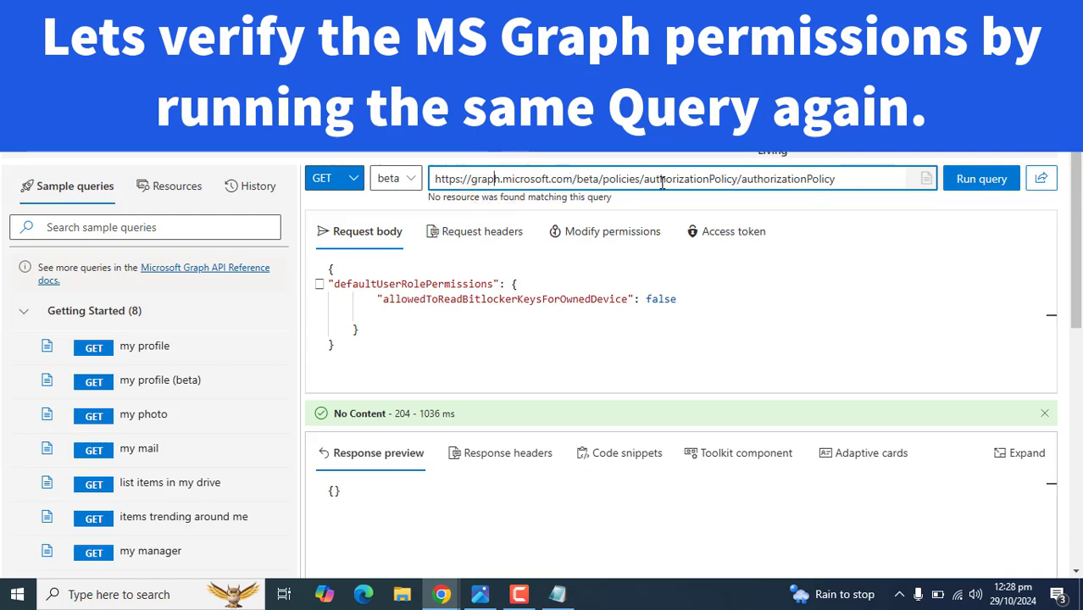
left_click(991, 178)
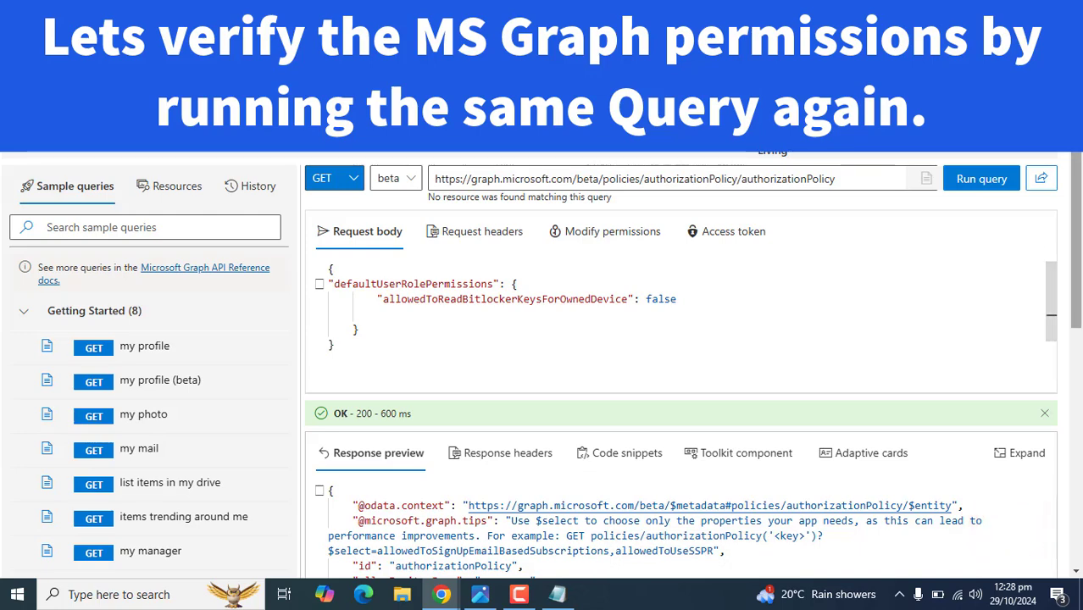
Examine the allowedToReadBitlockerKeysForOwnedDevice value under defaultUserRolePermissions in the response.
left_click_drag(1077, 222, 1075, 247)
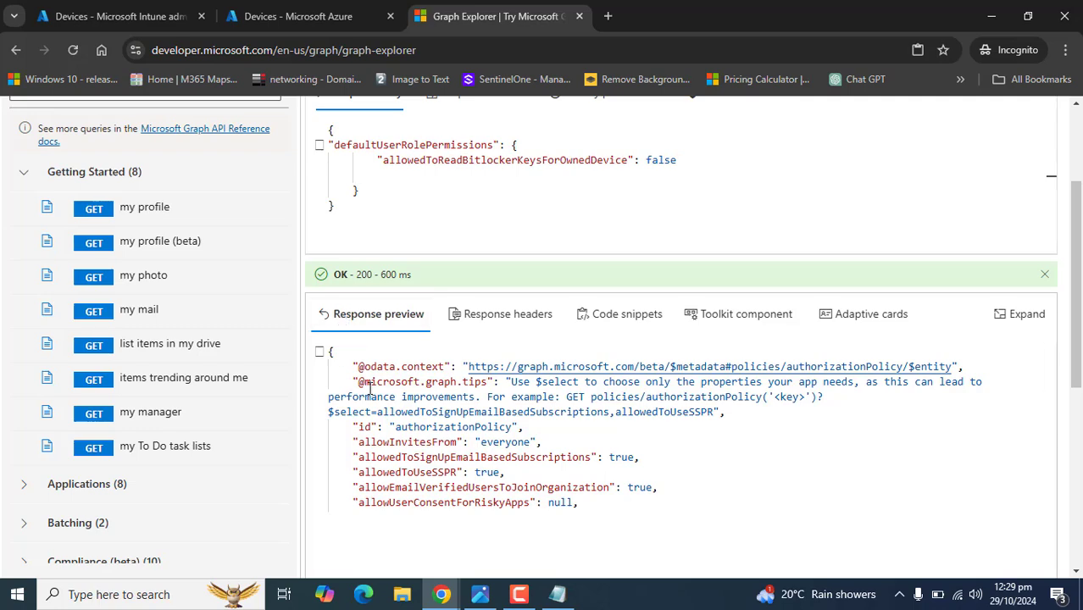
left_click_drag(1050, 377, 1047, 446)
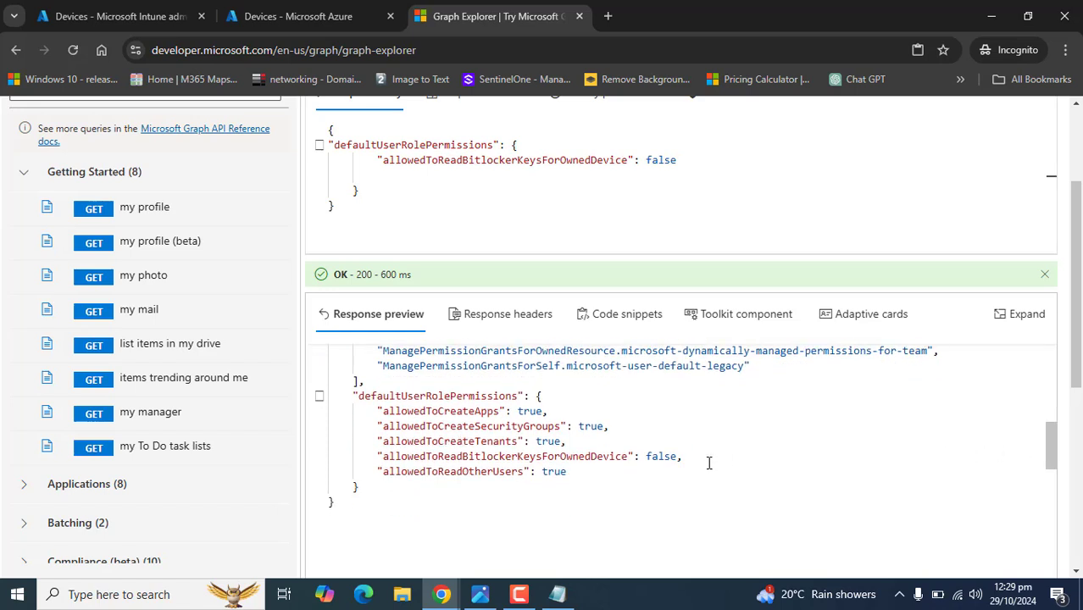
left_click_drag(365, 458, 490, 462)
left_click_drag(507, 457, 696, 462)
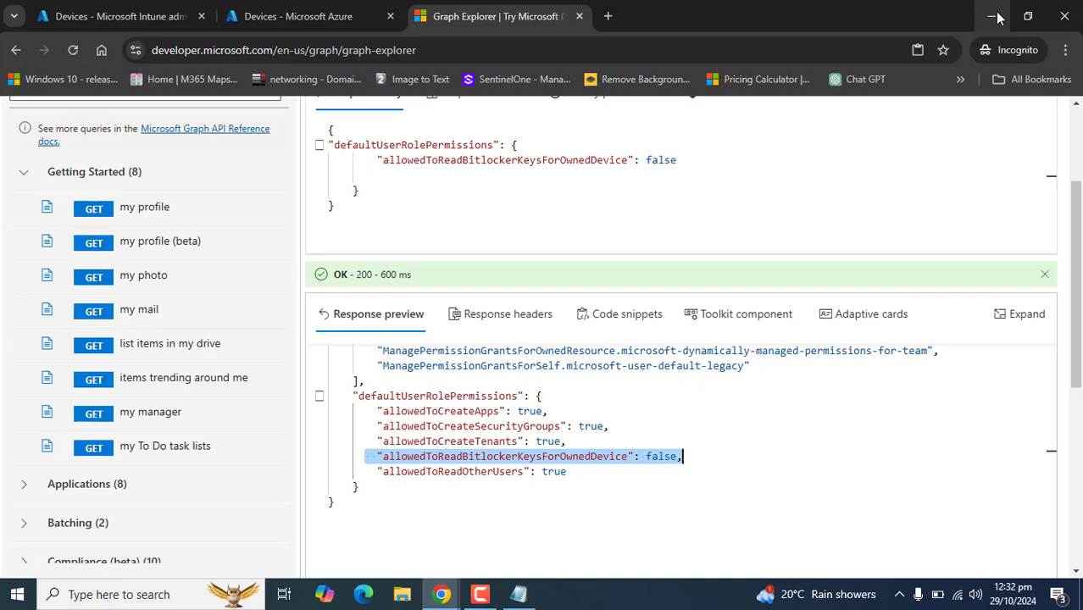
Minimise the browser and open the Capture.PNG screenshot to view the LABWIN10-DE01 details on the account's Devices page.
left_click(998, 17)
double_click(151, 269)
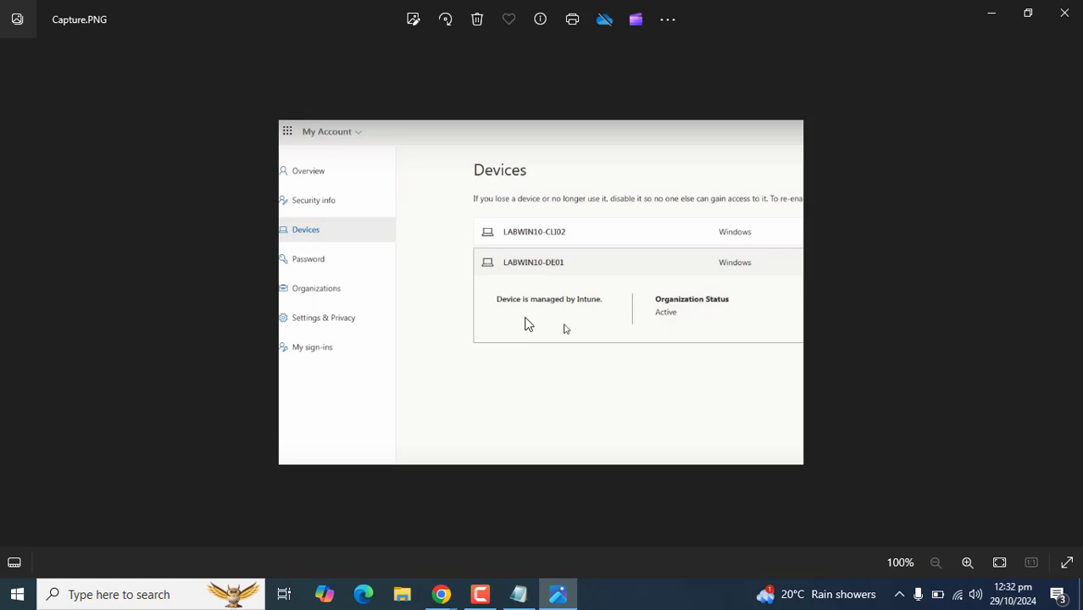
left_click(1010, 535)
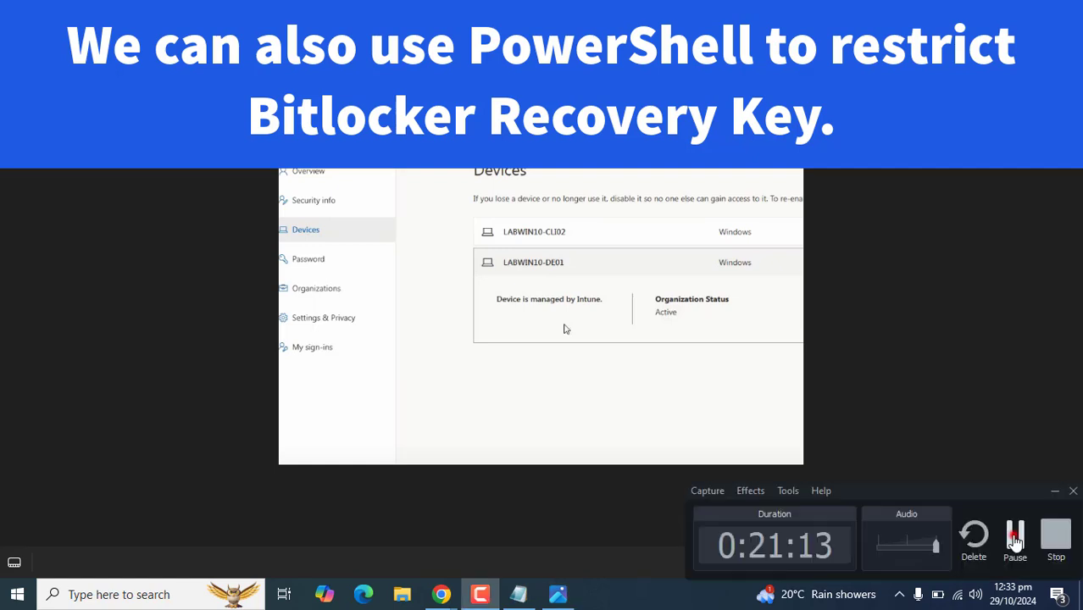
left_click(1013, 536)
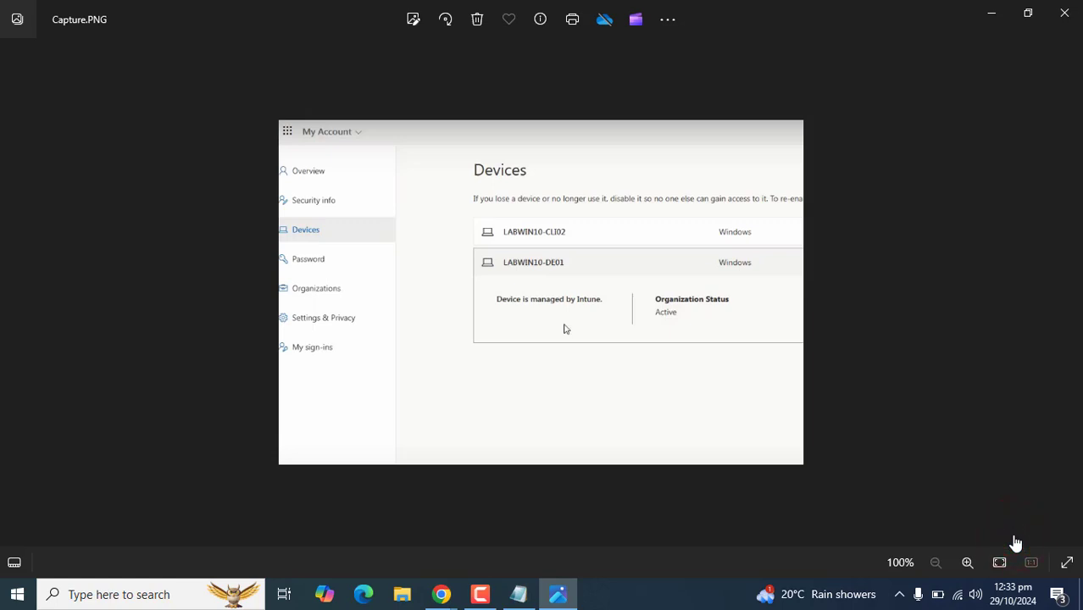